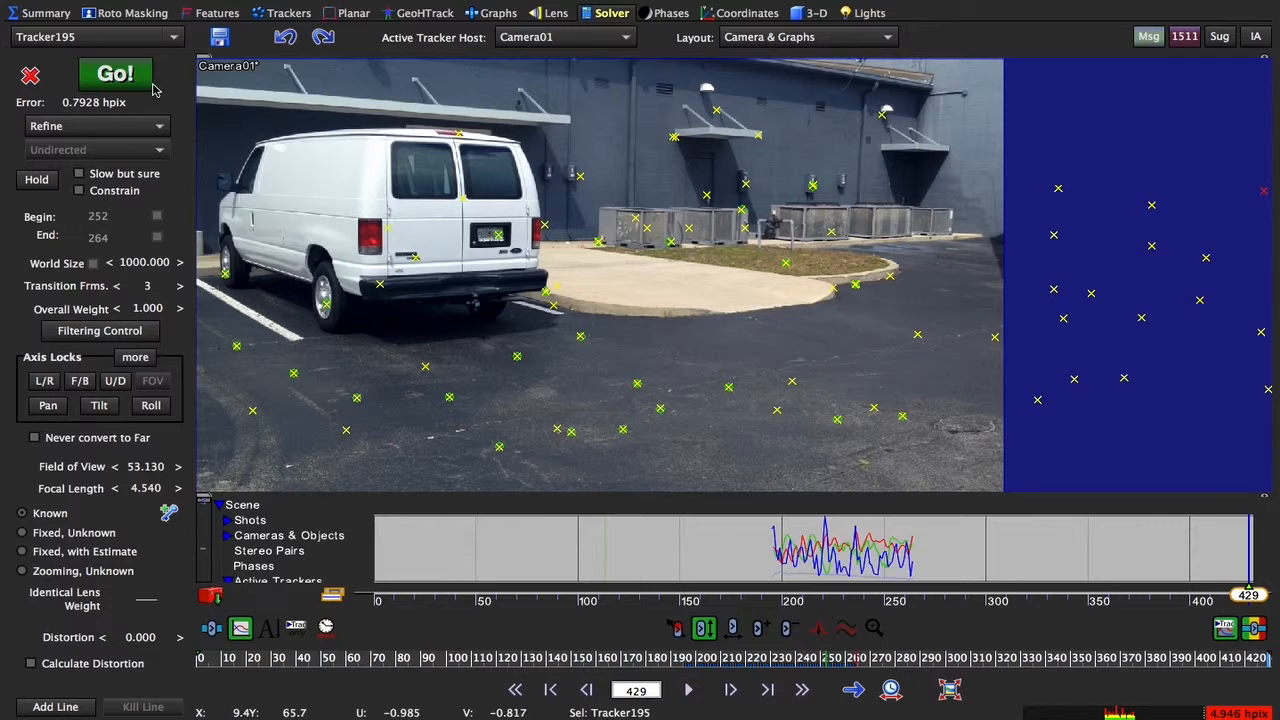
Run the Refine solve on the camera, accept the solver result and clear the tracker selection.
left_click(138, 82)
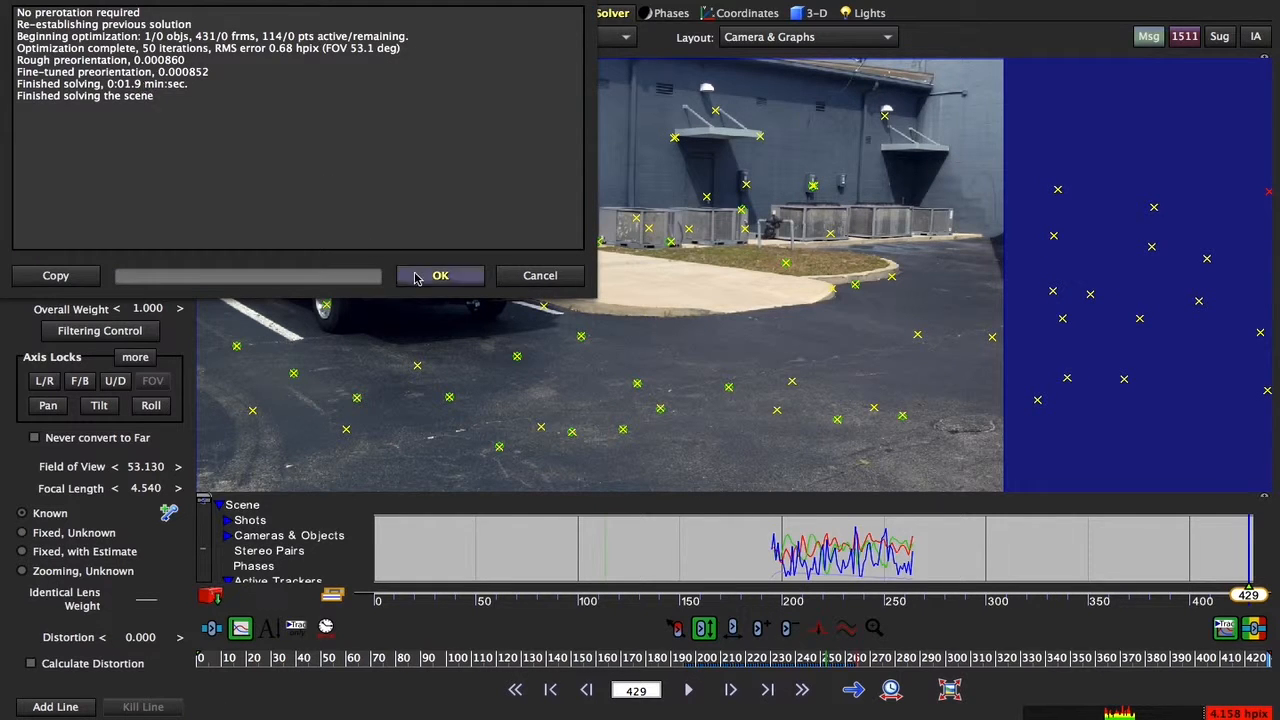
left_click(438, 276)
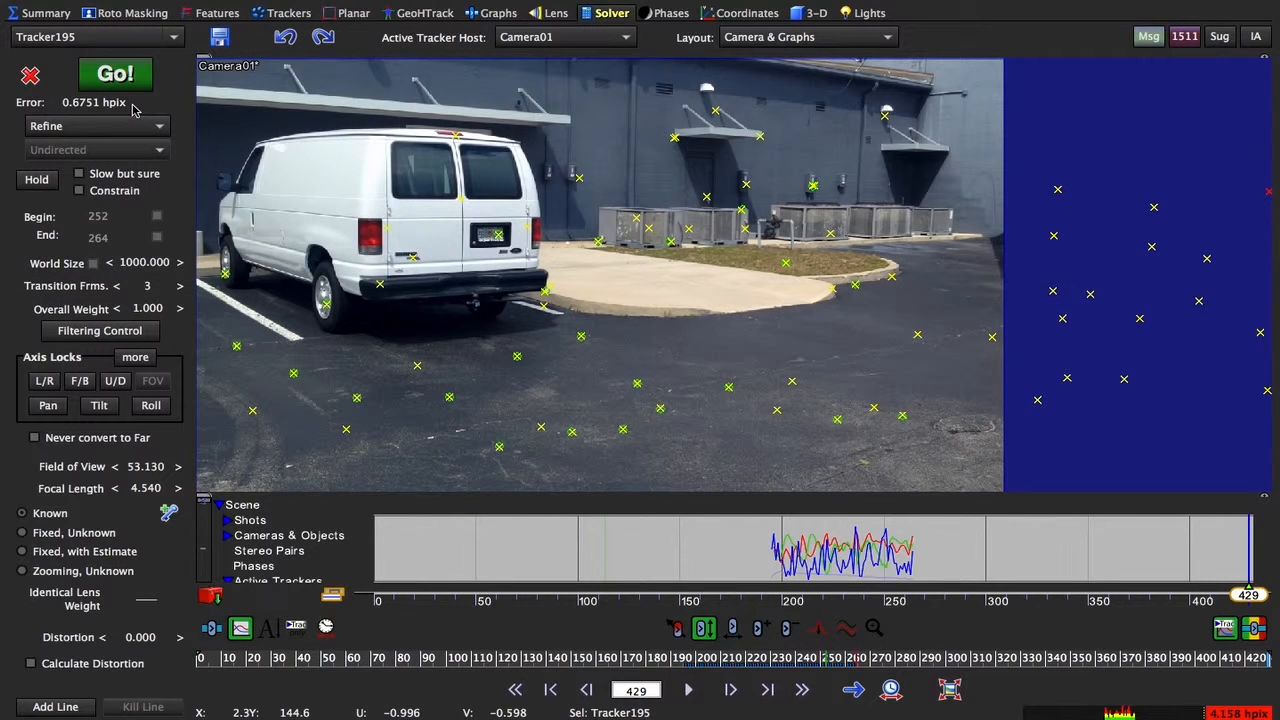
left_click(270, 76)
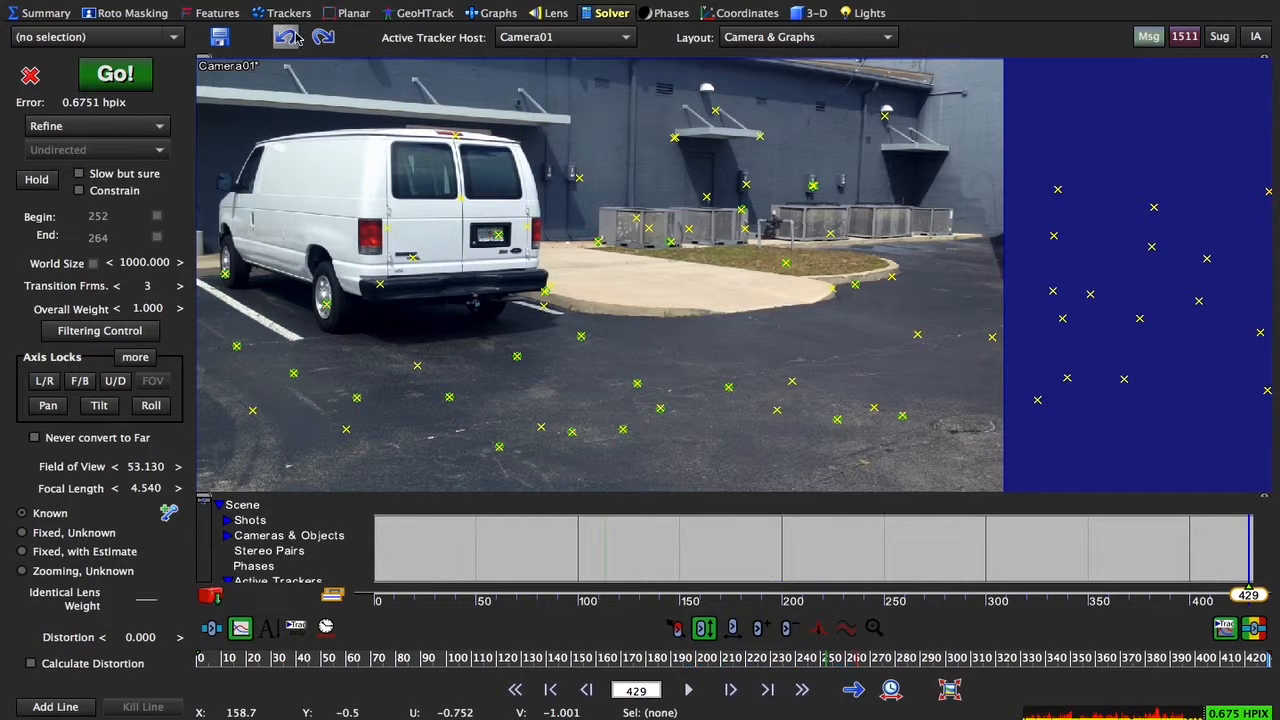
Set the shot's rolling shutter value to 0.5 and refine the camera solve again.
left_click(304, 1)
left_click(315, 7)
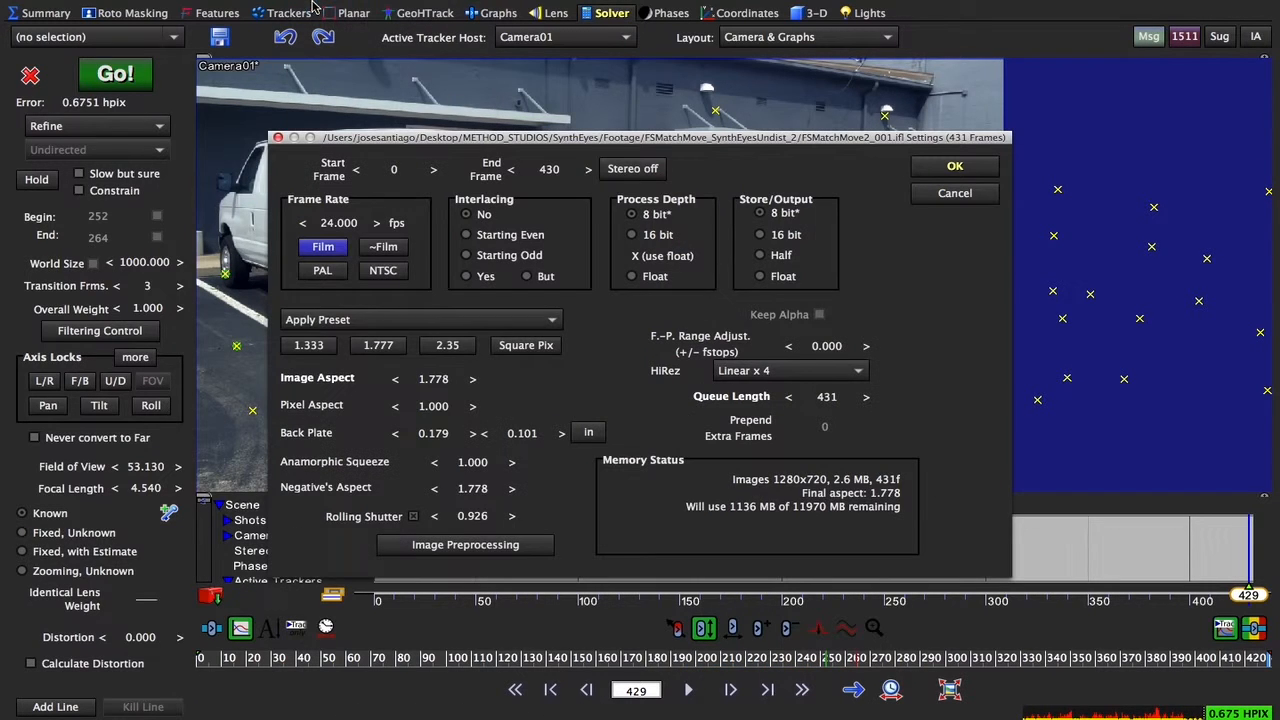
left_click(478, 518)
type("0.5")
key("Return")
left_click(955, 166)
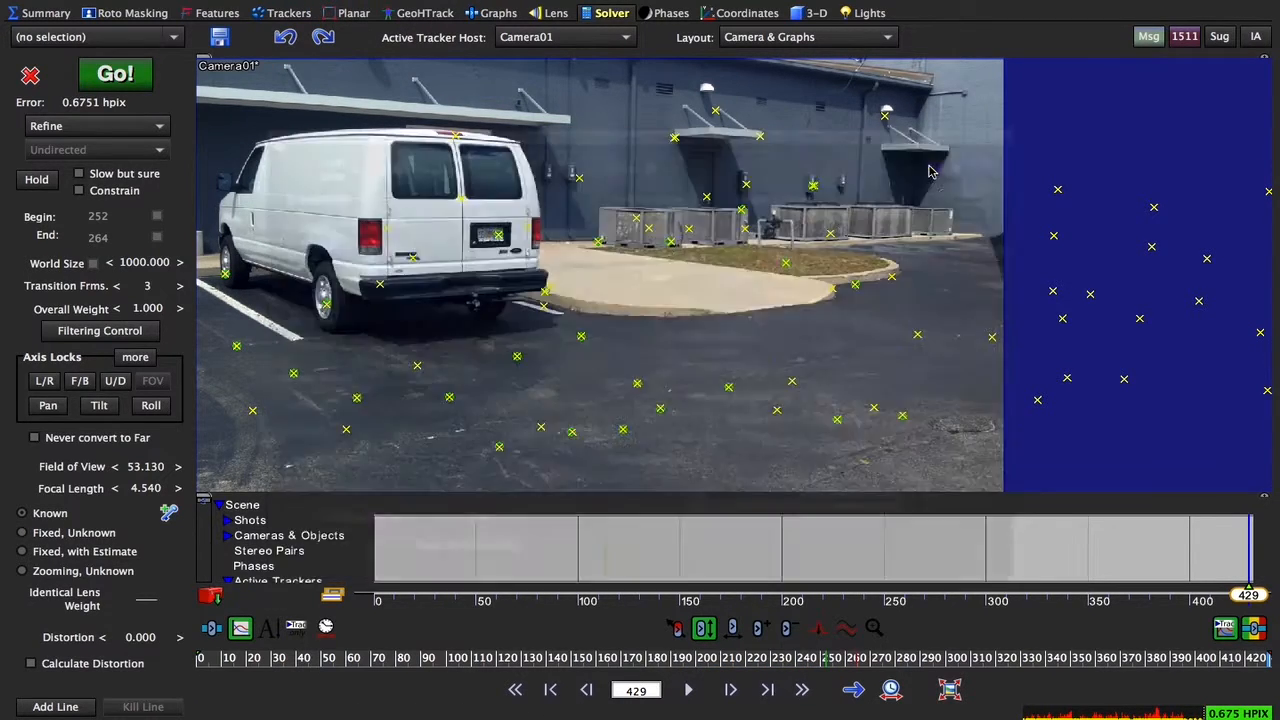
left_click(104, 73)
left_click(440, 280)
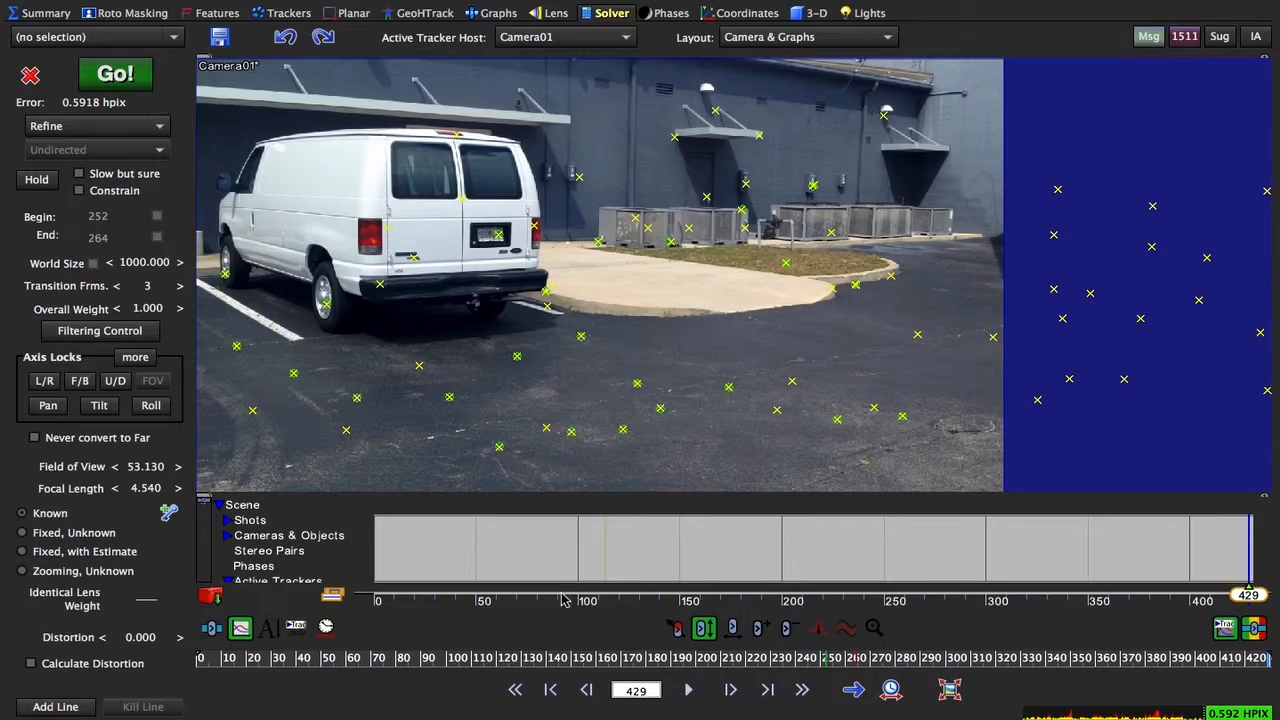
Delete the two existing trackers on the building's glass double doors at frame 120.
left_click_drag(582, 656, 420, 657)
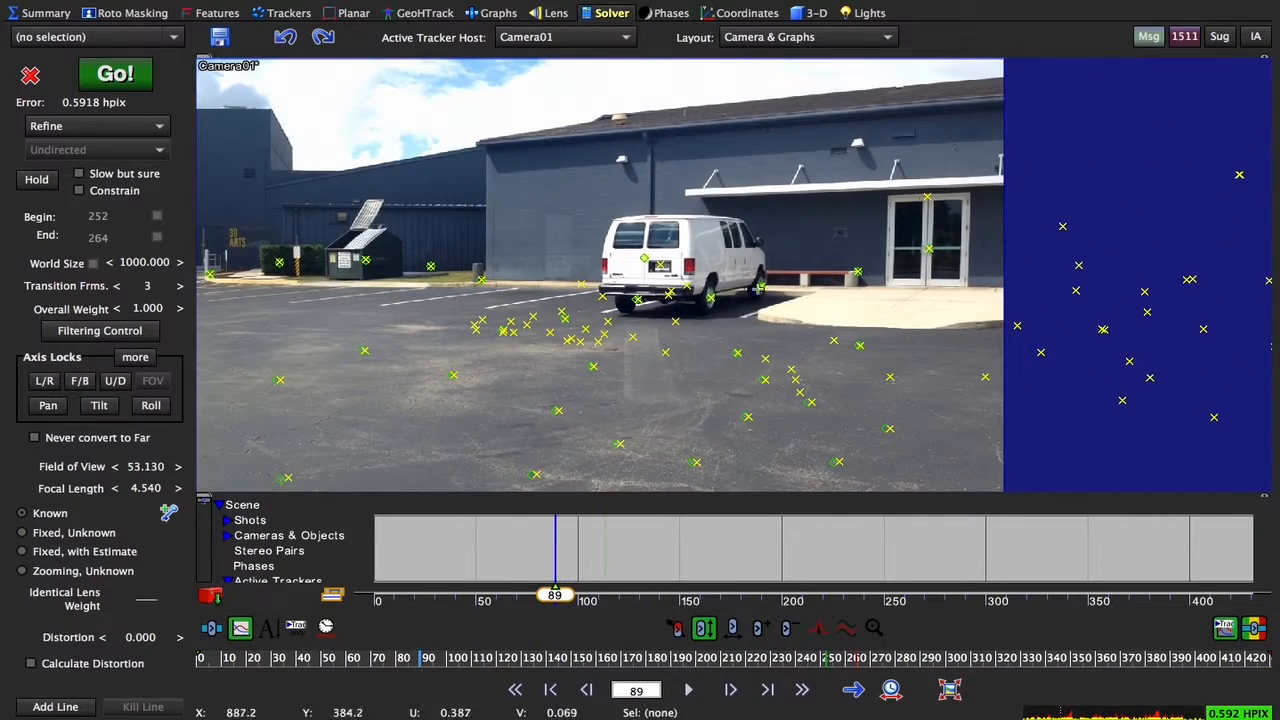
left_click(503, 331)
left_click(270, 14)
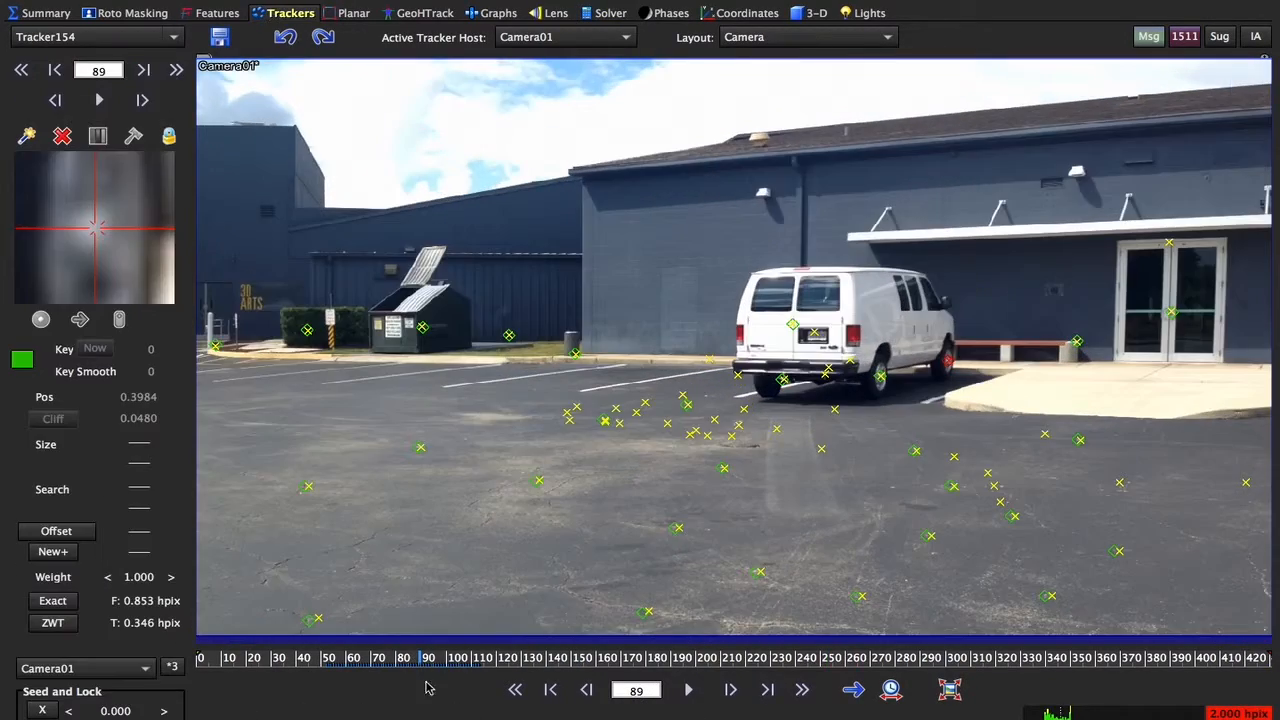
left_click_drag(420, 662, 499, 648)
left_click(852, 281)
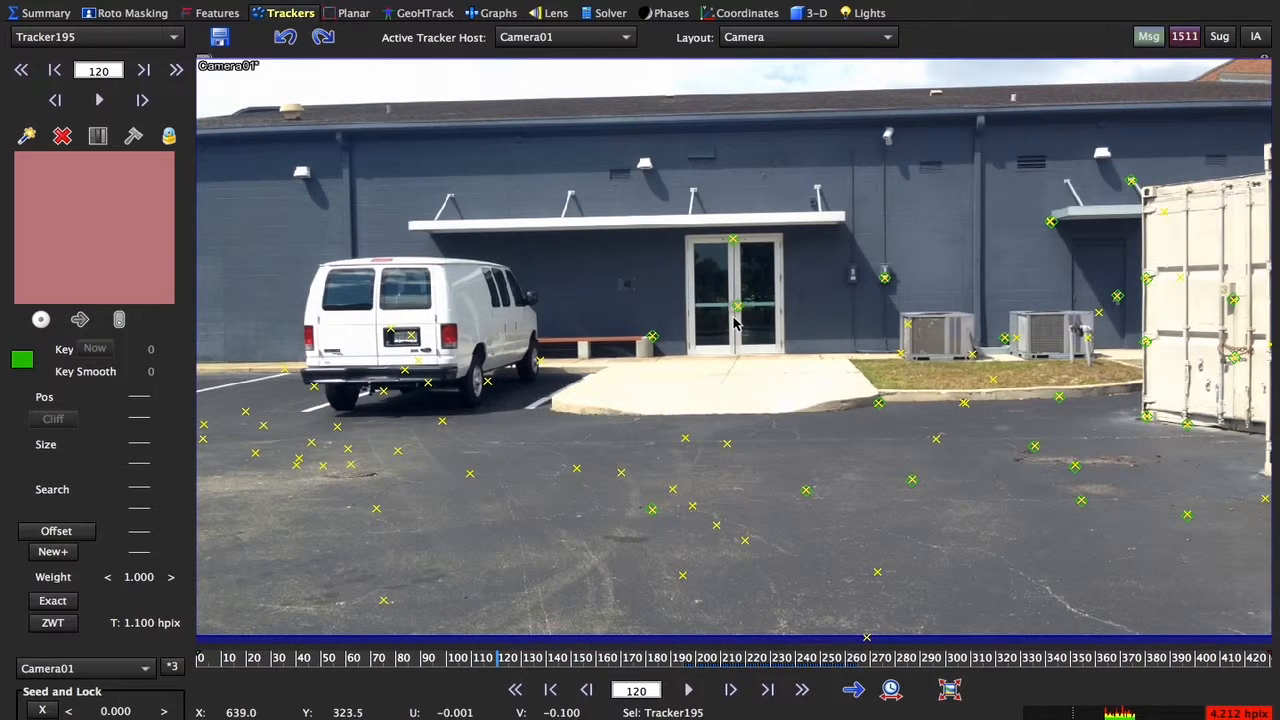
left_click_drag(718, 325, 753, 233)
key("Delete")
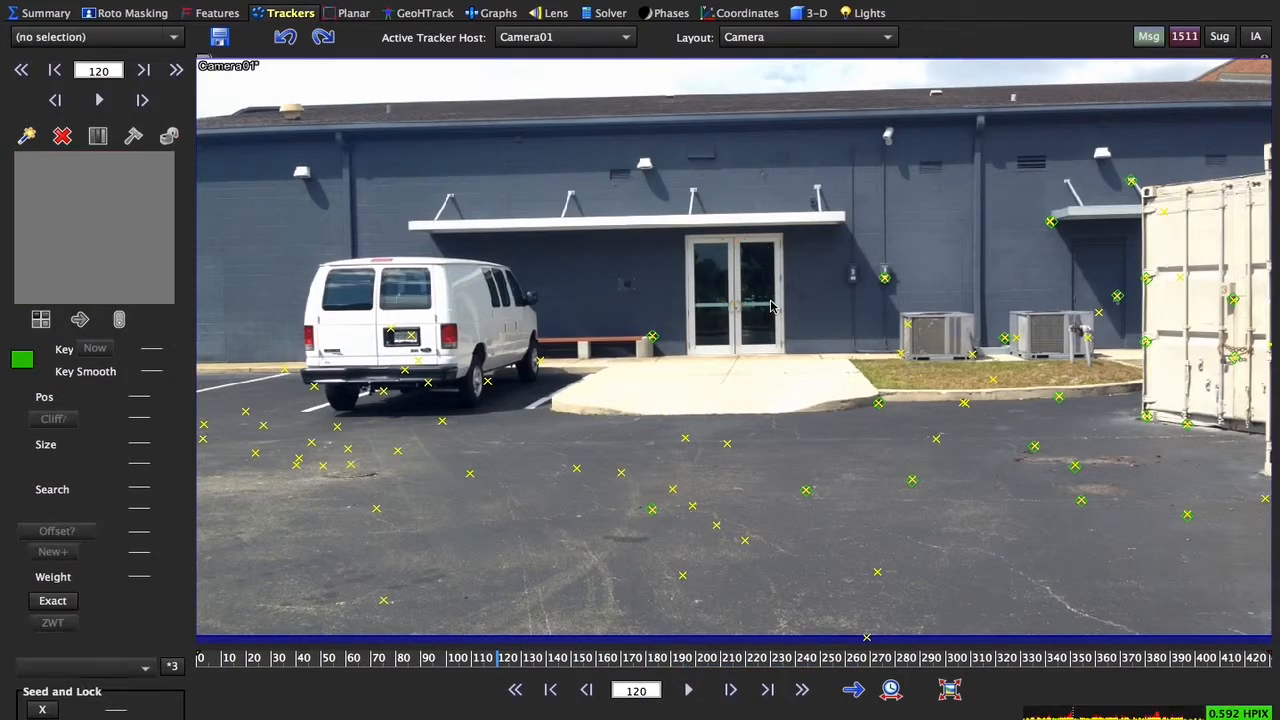
Add a tracker at the base of the glass double doors and fine-tune its position on the door corner.
left_click(686, 356)
left_click_drag(697, 367, 692, 361)
left_click_drag(705, 373, 714, 371)
key("space")
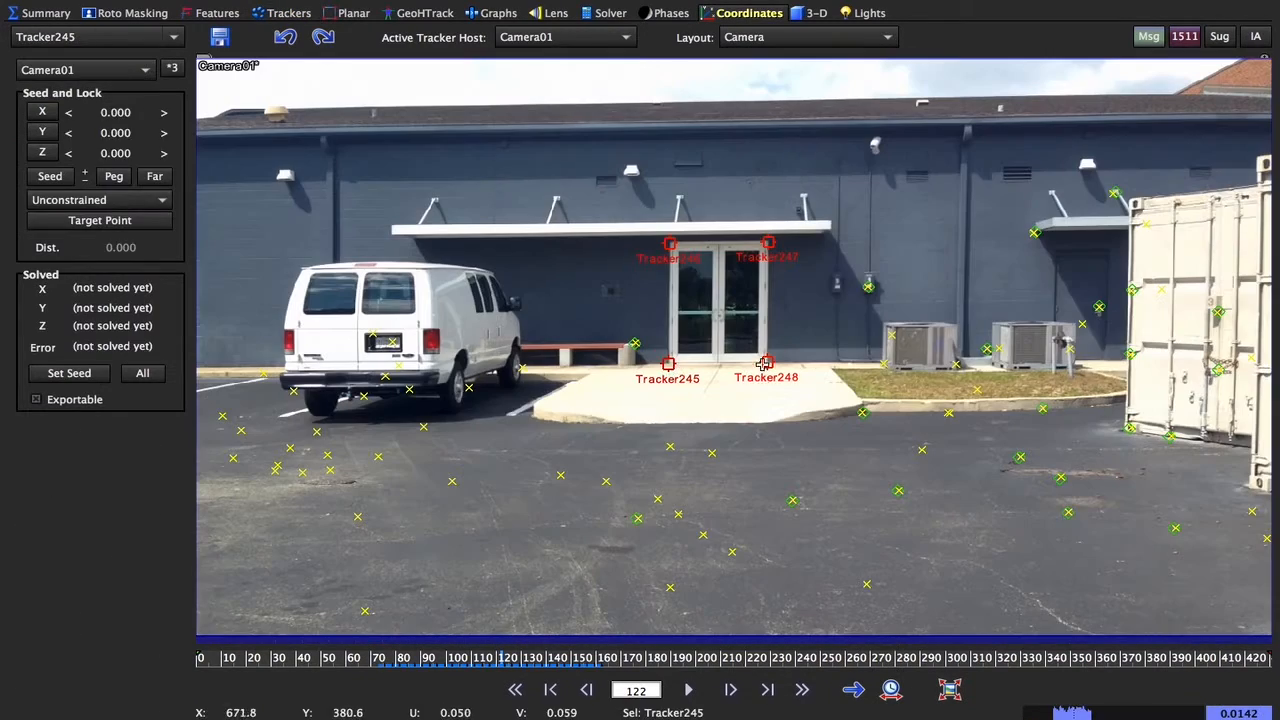
Enter 6.6 as the door trackers' reference dimension and size the box mesh to 6.6 wide by 8.4 high.
type("6.6")
key("Return")
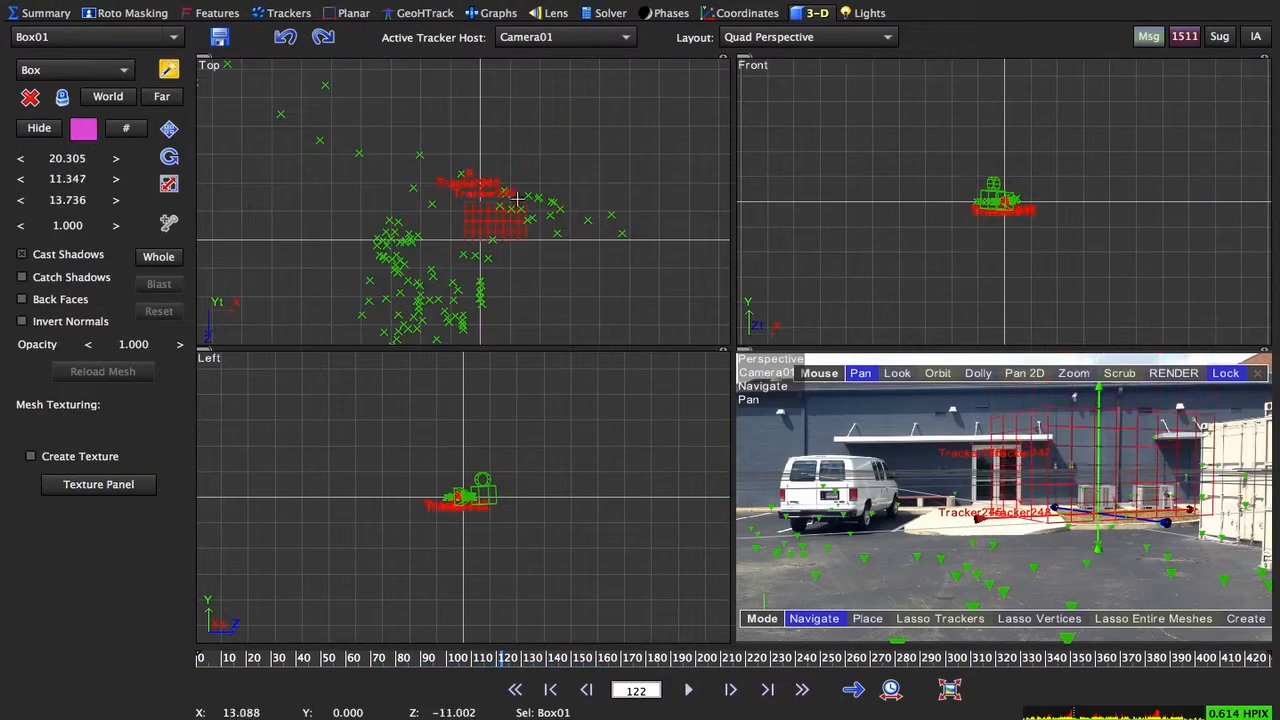
type("6.6")
key("Tab")
type("8.")
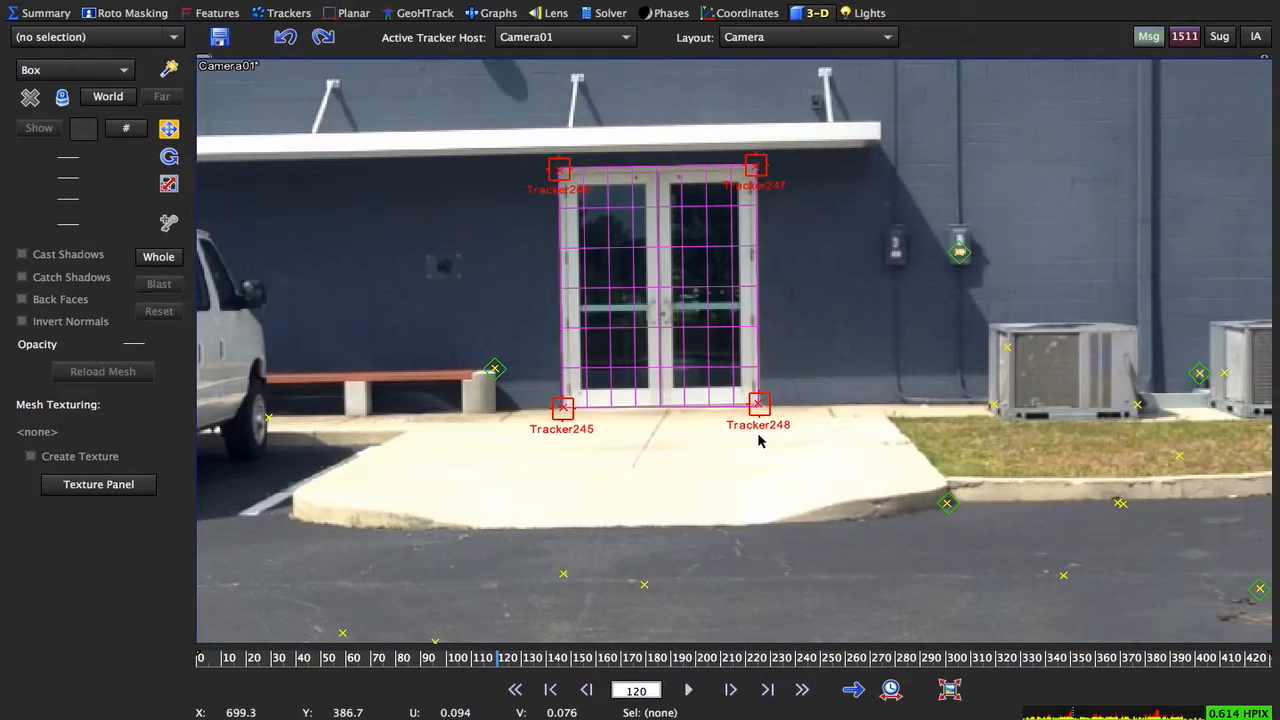
Step forward and backward between frames 115 and 137 to check how the box grid follows the doors.
key("d")
key("d")
key("d")
key("d")
key("d")
key("d")
key("d")
key("d")
key("d")
key("d")
key("d")
key("d")
key("d")
key("d")
key("d")
key("d")
key("d")
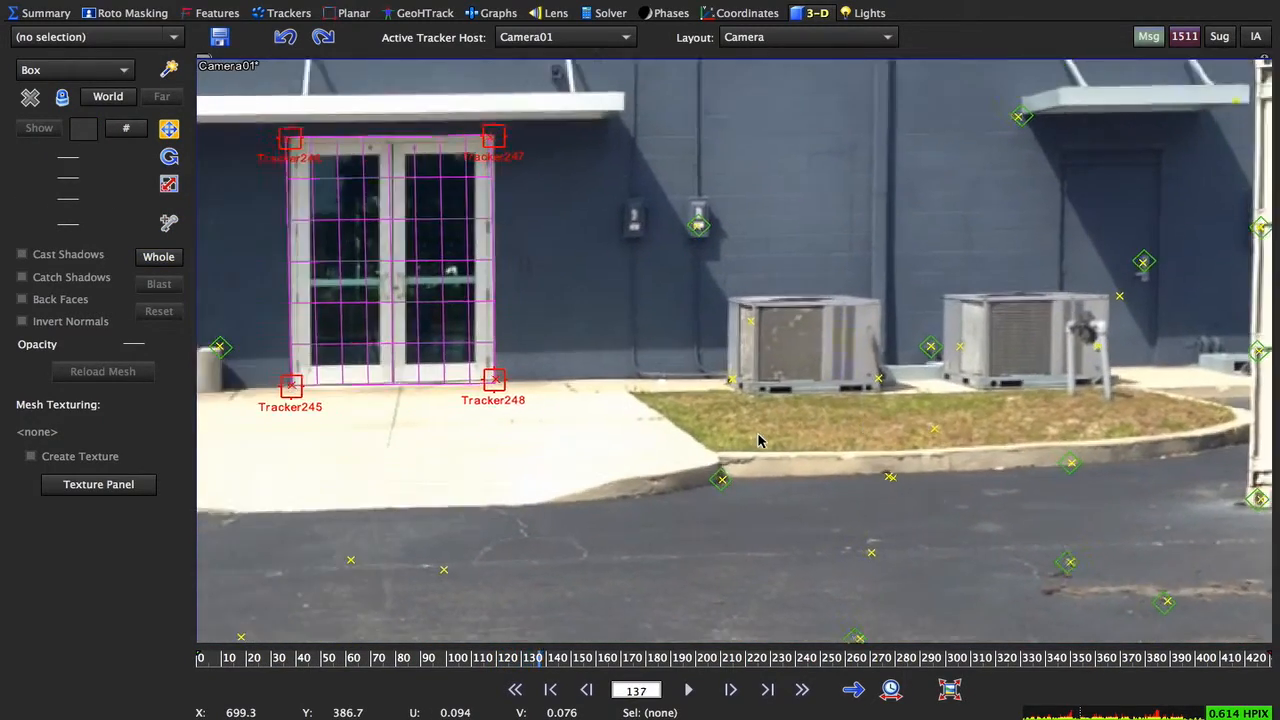
key("s")
key("s")
key("s")
key("s")
key("s")
key("s")
key("s")
key("s")
key("s")
key("s")
key("s")
key("s")
key("s")
key("s")
key("s")
key("s")
key("s")
key("s")
key("s")
key("s")
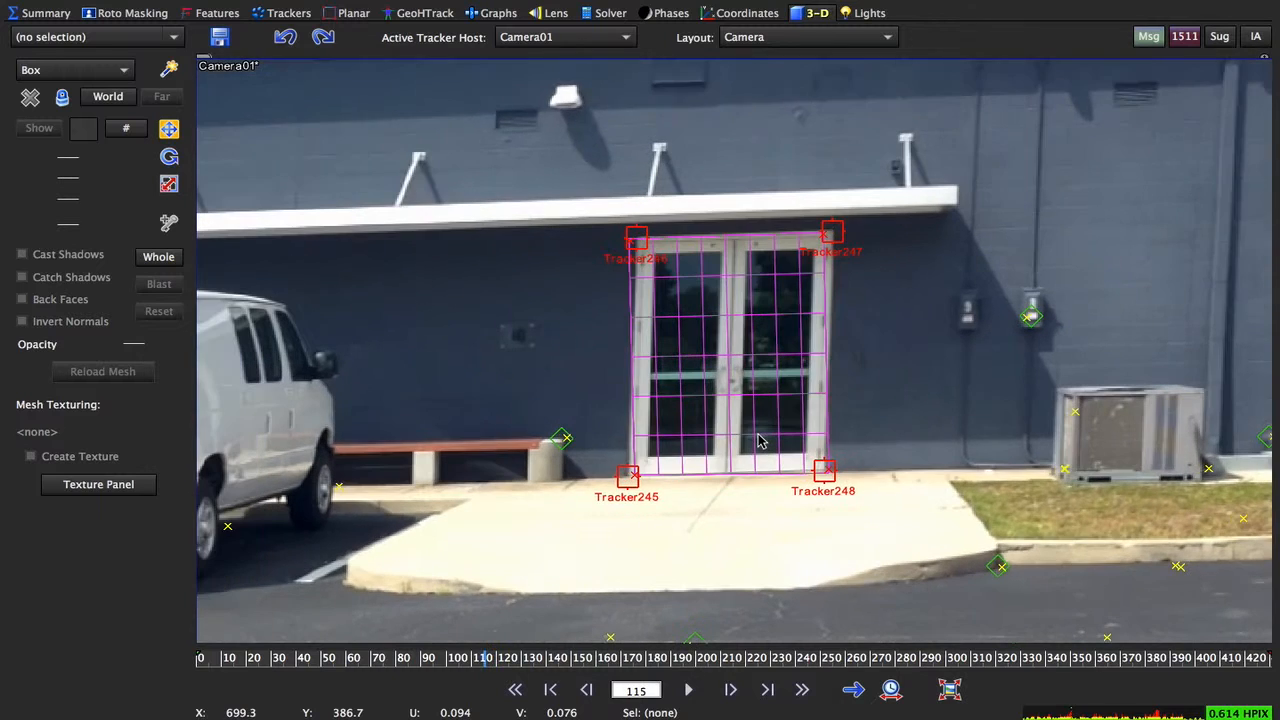
key("s")
key("s")
key("s")
key("d")
key("d")
key("d")
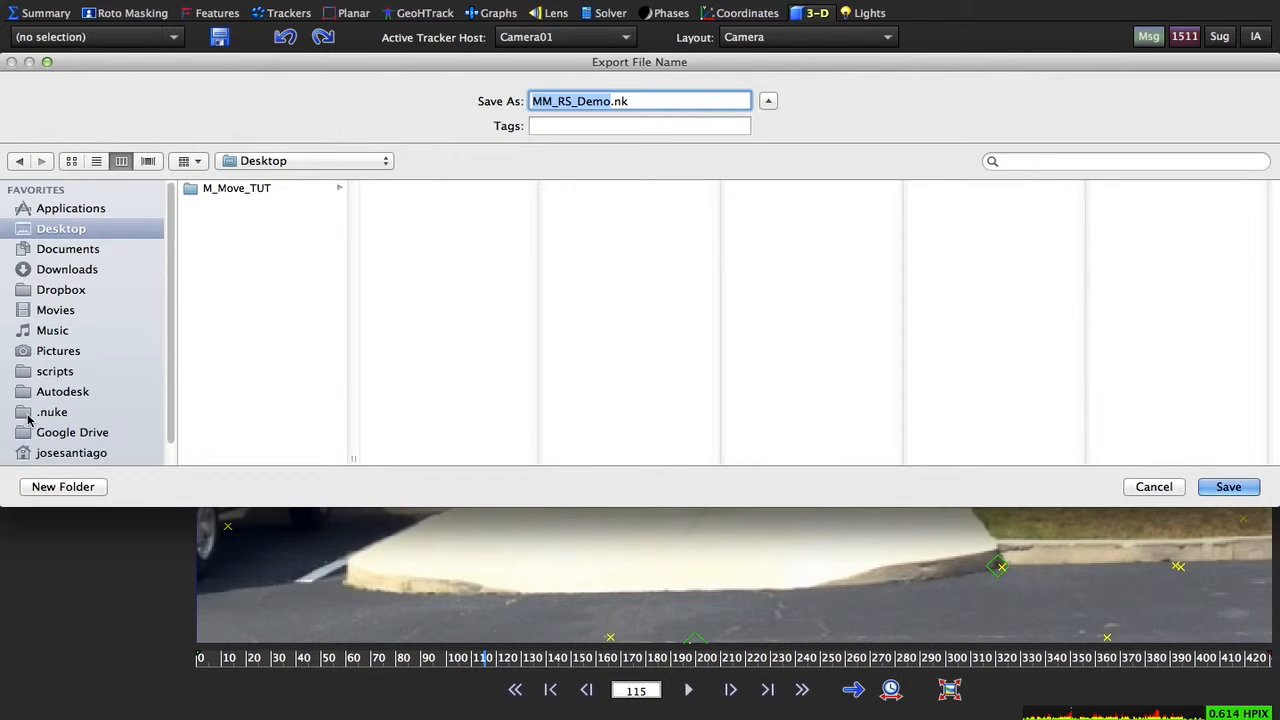
Create a Nuke folder on the Desktop and choose it as the export location for MM_RS_Demo.nk.
left_click(44, 487)
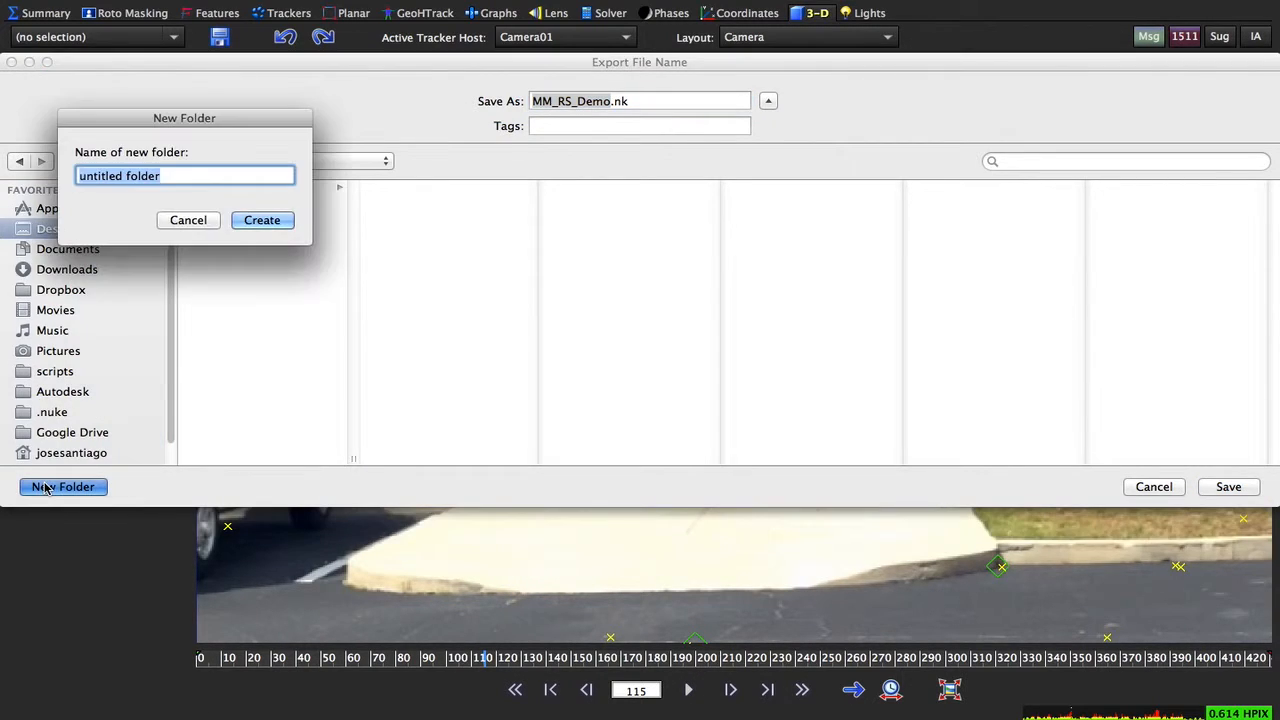
type("Nuke")
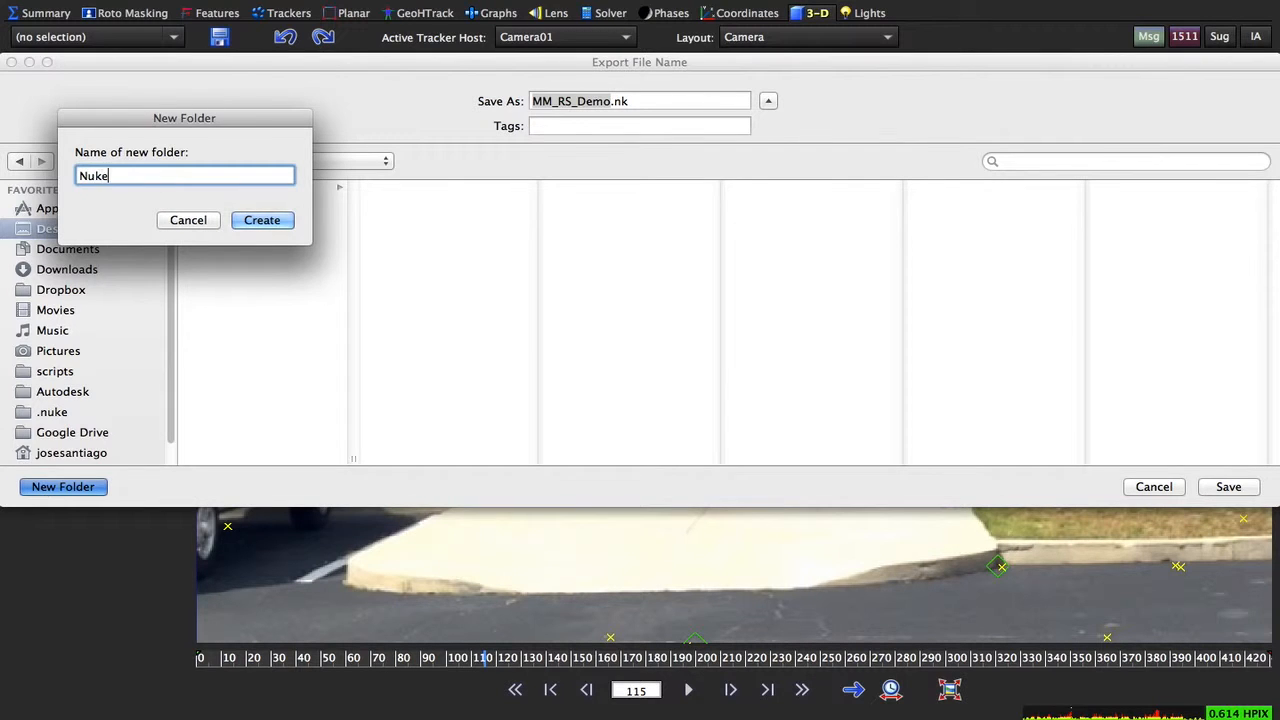
key("Return")
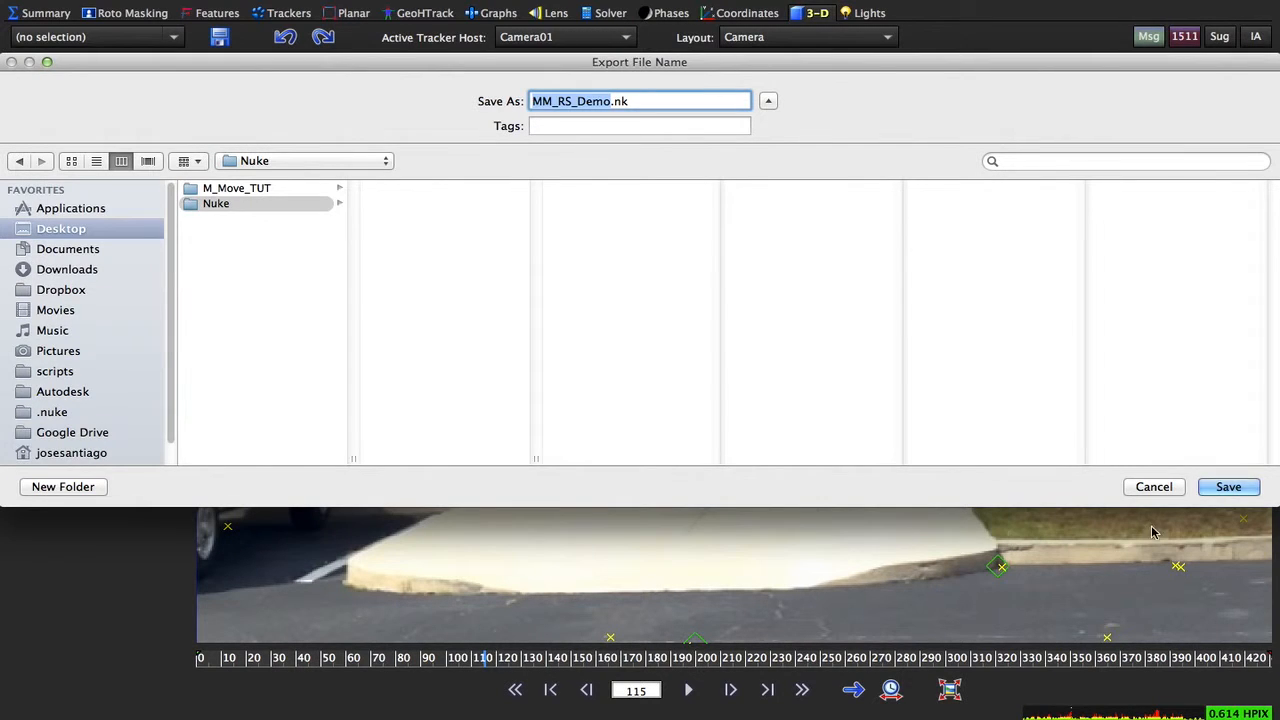
left_click(1205, 487)
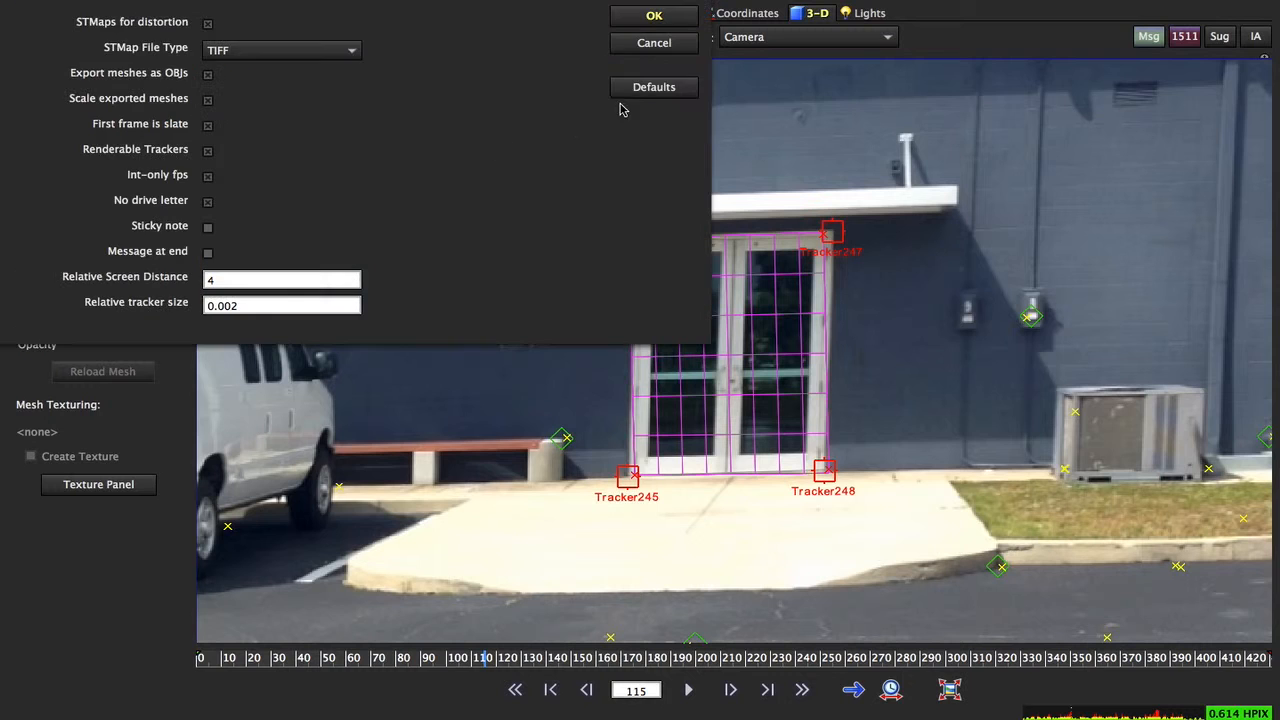
Restore the default export options, toggle the sticky note option and run the export.
left_click(632, 95)
left_click(208, 227)
left_click(654, 15)
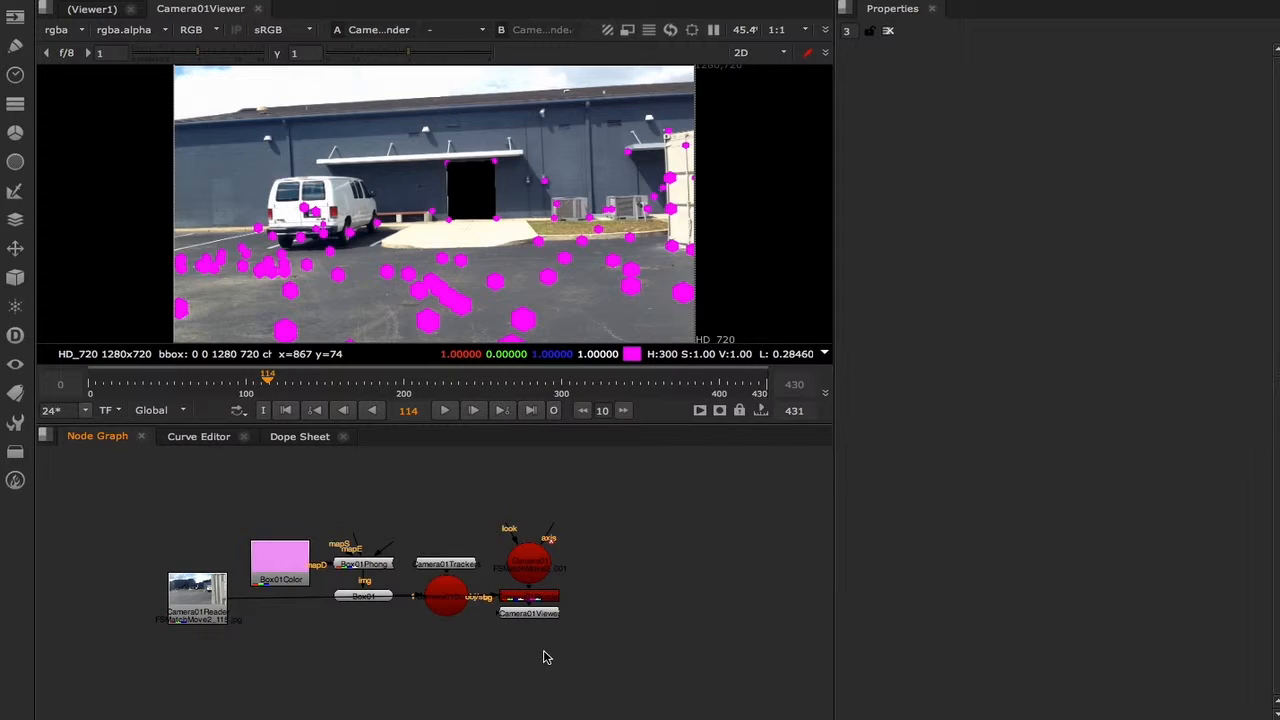
Detach the trackers, Box01Phong and Box01Color nodes from the render tree and move them off to the side.
left_click_drag(450, 566, 346, 542)
left_click(358, 564)
left_click(300, 572, "shift")
left_click_drag(432, 533, 3, 559, "shift")
middle_click_drag(433, 524, 235, 569)
Rearrange the remaining nodes with the camera beside the renderer and Box01 above the scene node.
left_click_drag(438, 613, 514, 645)
left_click_drag(346, 650, 428, 617)
left_click_drag(280, 641, 440, 563)
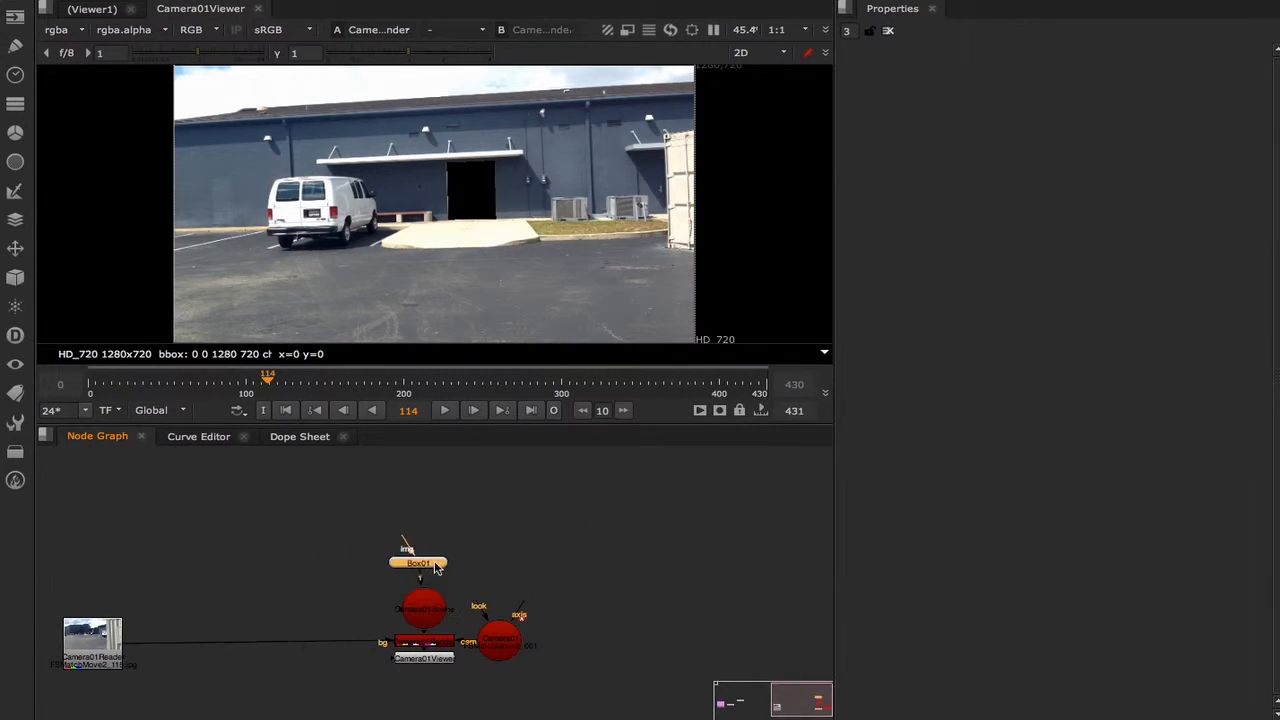
Rename the Box01 node as Door and move the footage read node close to the renderer.
double_click(430, 563)
double_click(997, 57)
type("Door")
key("Return")
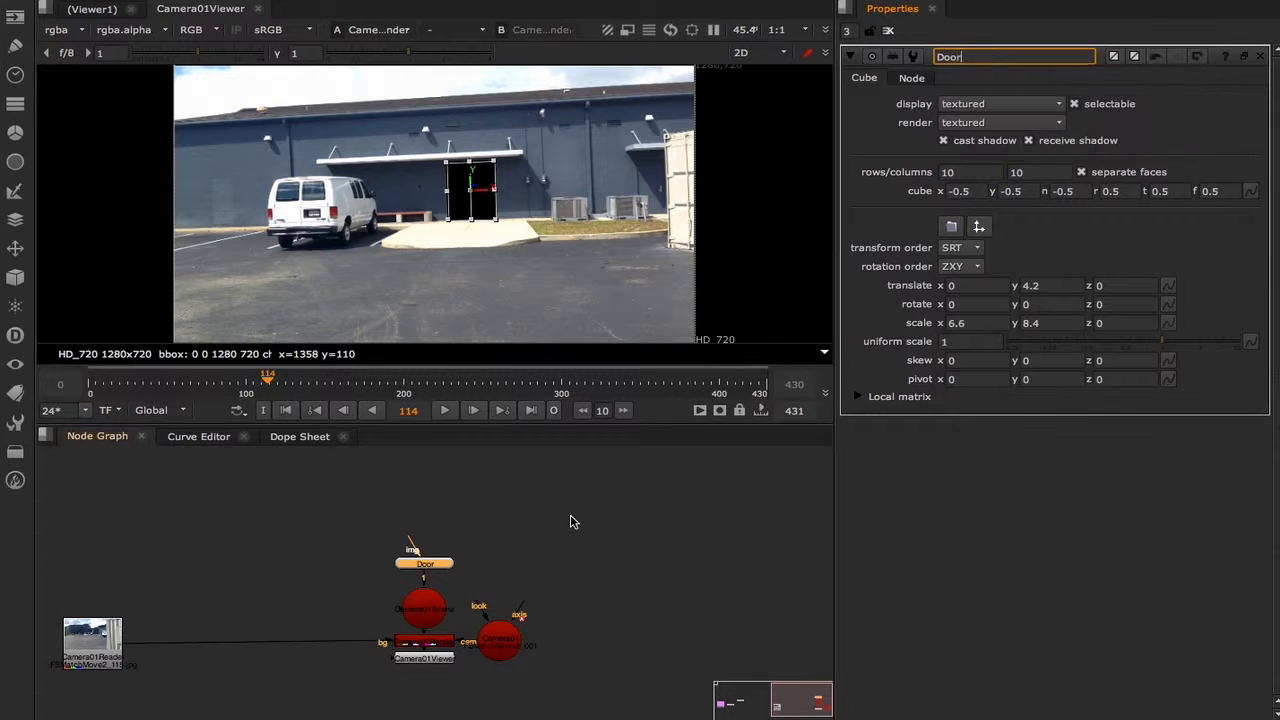
left_click_drag(92, 640, 327, 640)
Add a CheckerBoard node and connect it to the Door node's image input.
scroll(482, 238, "up", 3)
scroll(482, 232, "up", 1)
middle_click_drag(482, 232, 475, 340)
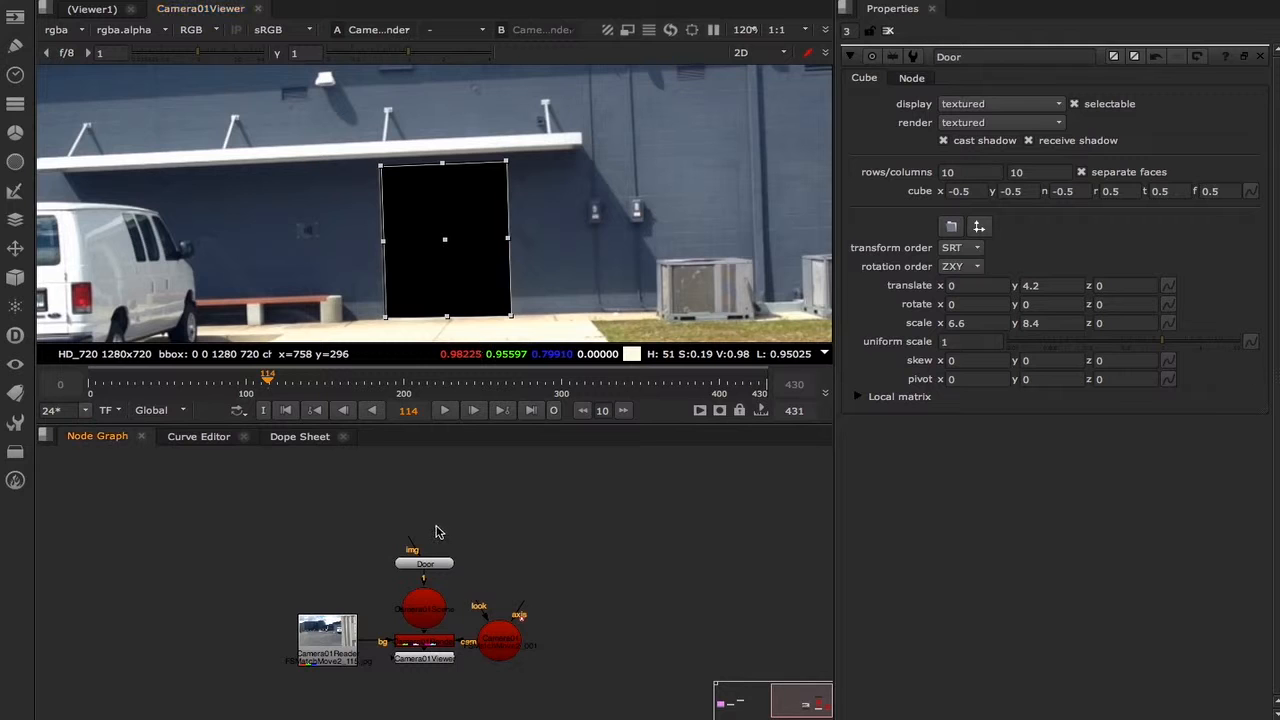
key("Tab")
type("ch")
key("Return")
left_click_drag(422, 505, 428, 520)
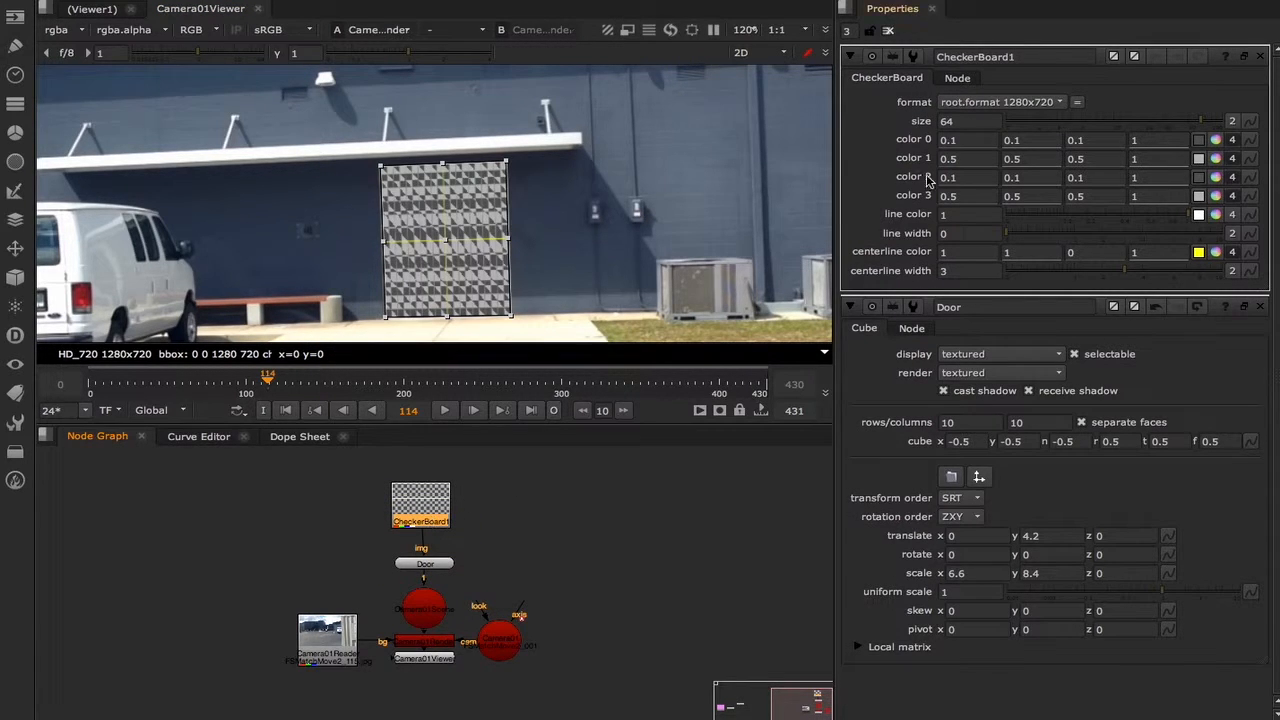
Set the checkerboard size to 200 and the Door cube's rows and columns to 2 each.
double_click(956, 122)
key("Return")
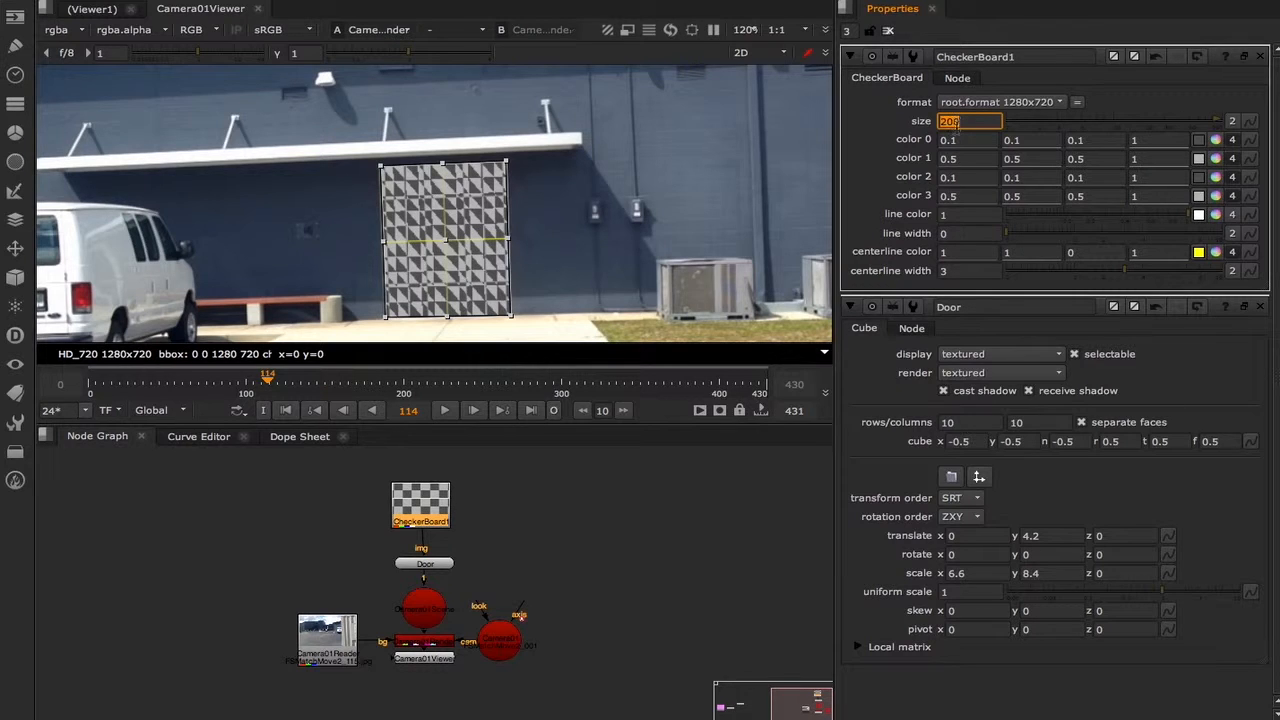
double_click(960, 422)
type("2")
key("Tab")
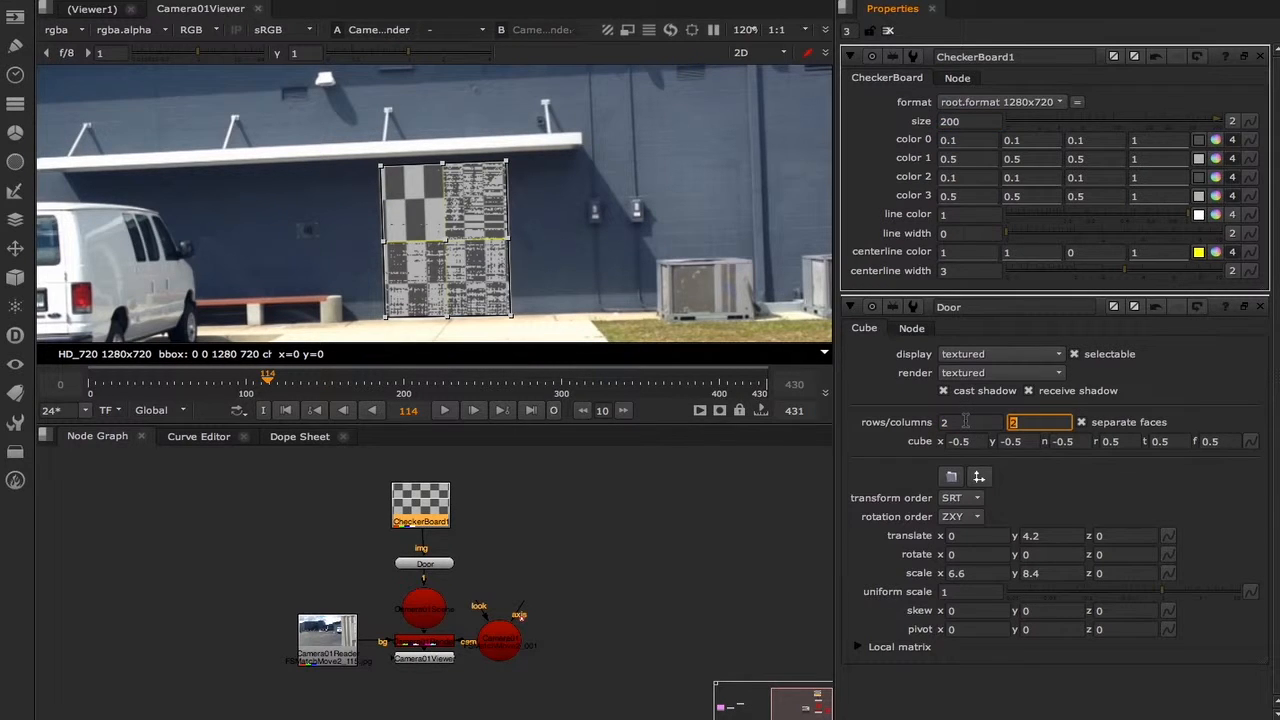
Set the near clipping plane of Camera01 to 0.00001 in its projection settings.
double_click(498, 638)
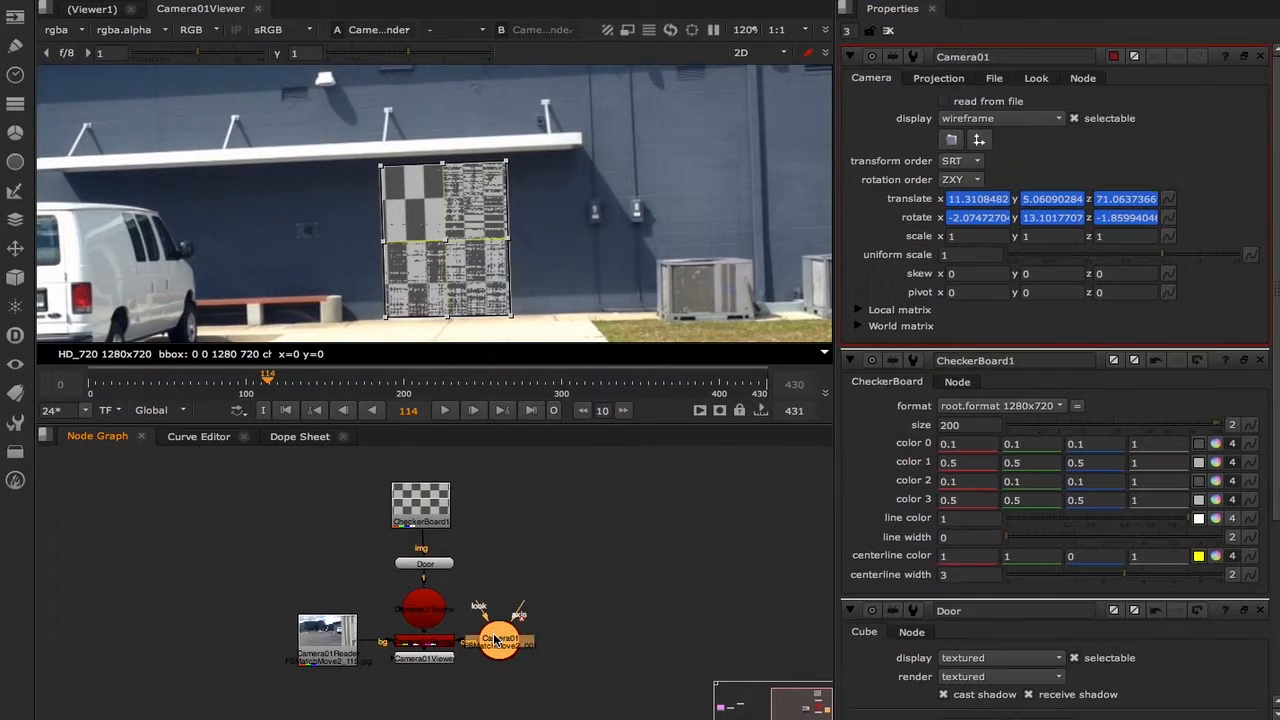
left_click(932, 80)
left_click(955, 177)
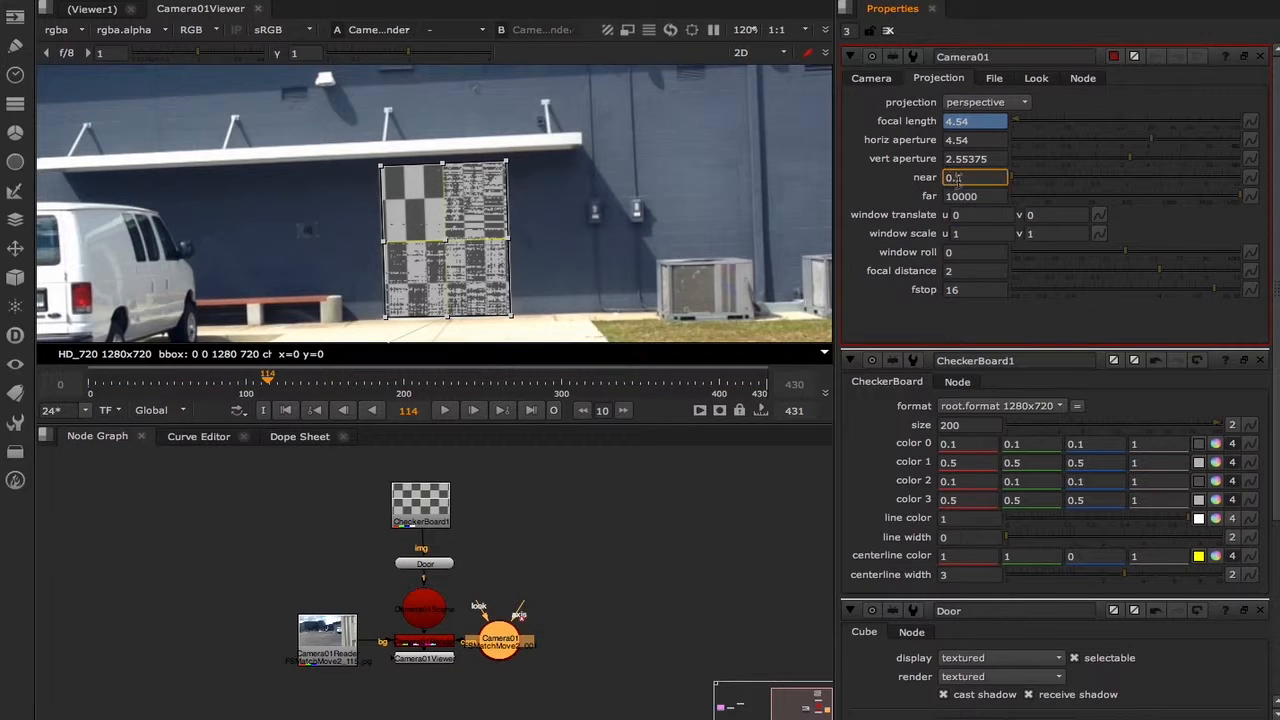
type("0000")
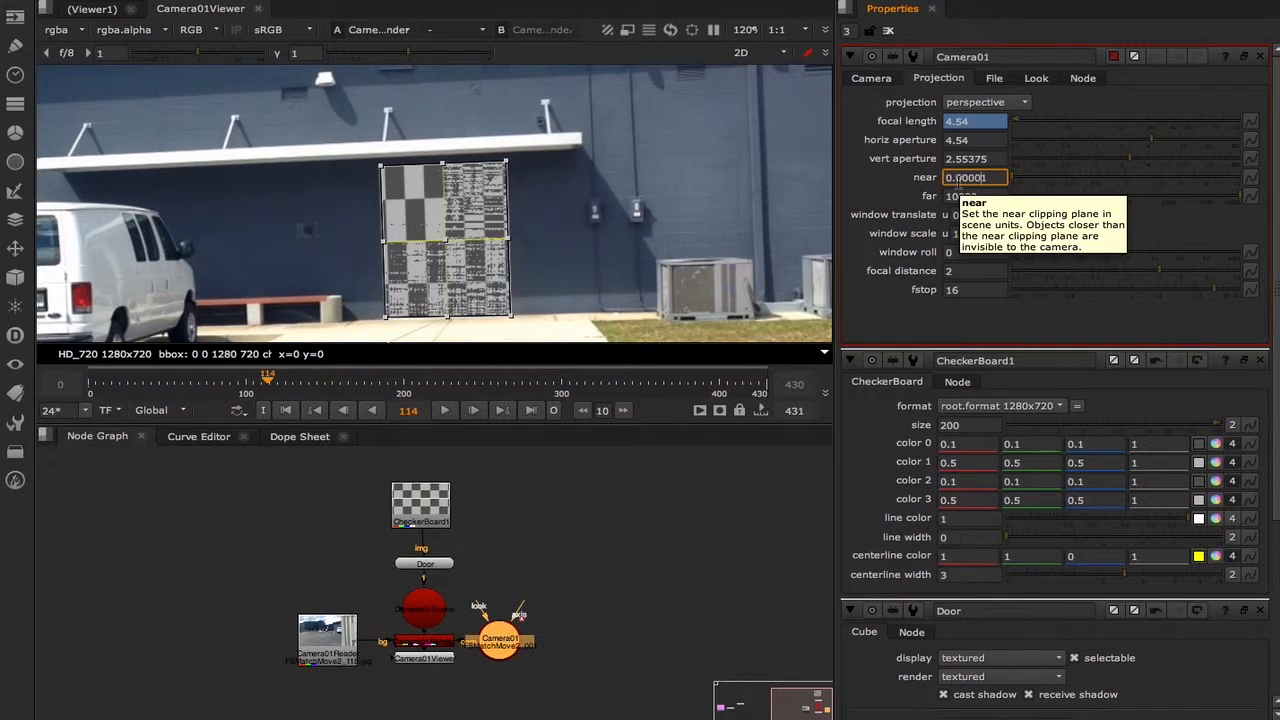
key("Return")
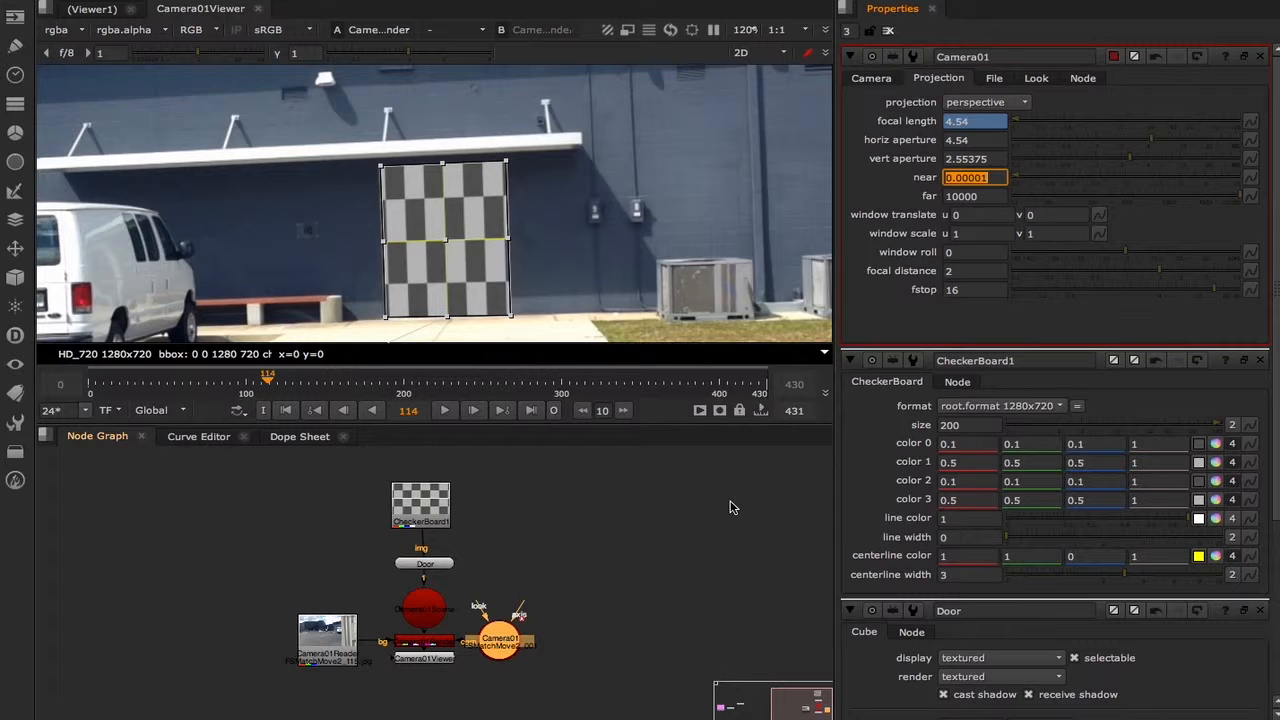
Set the Door cube's render mode to textured+wireframe.
left_click(730, 507)
left_click(1058, 677)
left_click(1040, 692)
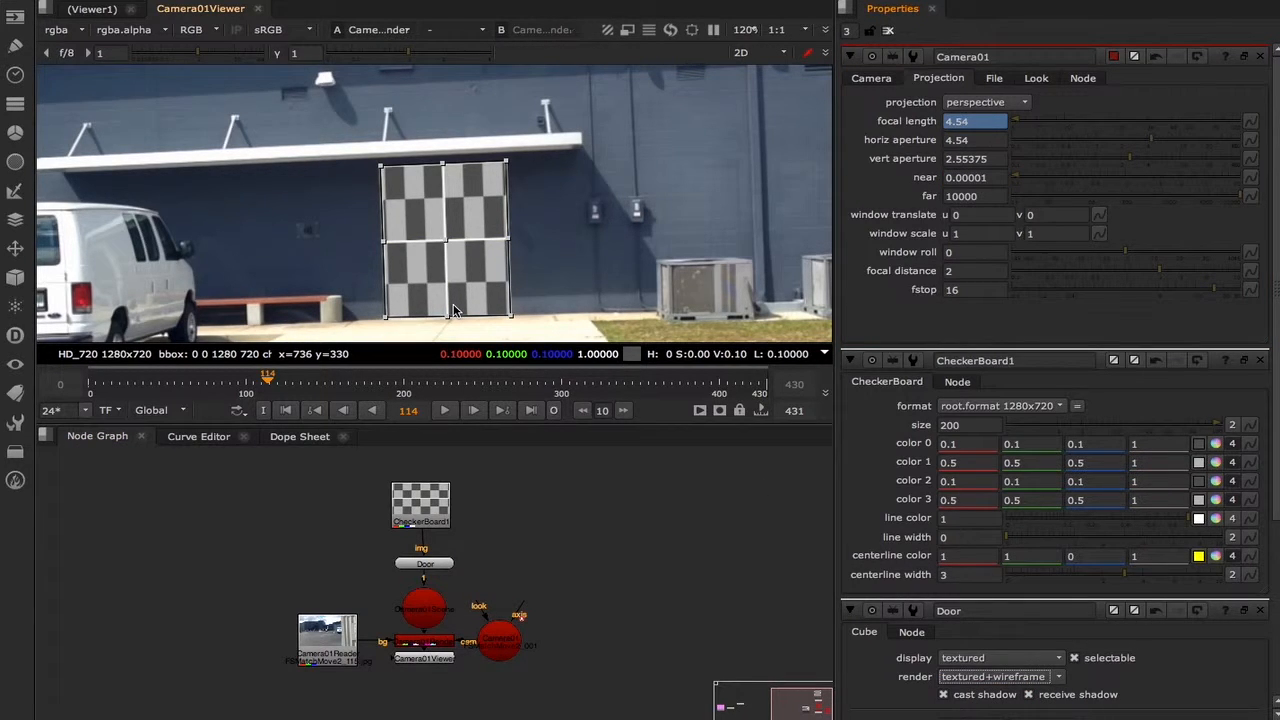
Align the CheckerBoard above Door, insert a Multiply node after it and set the Multiply channels to rgba.
left_click(416, 514)
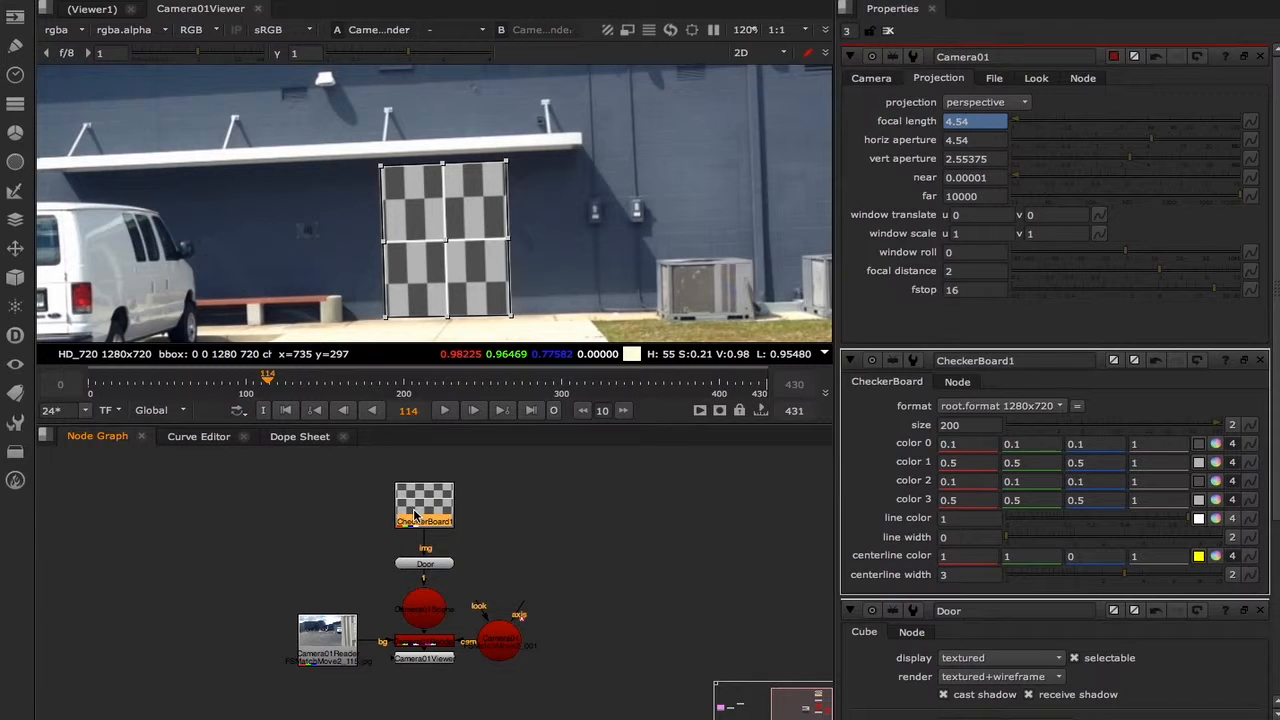
key("Tab")
type("mu")
key("Return")
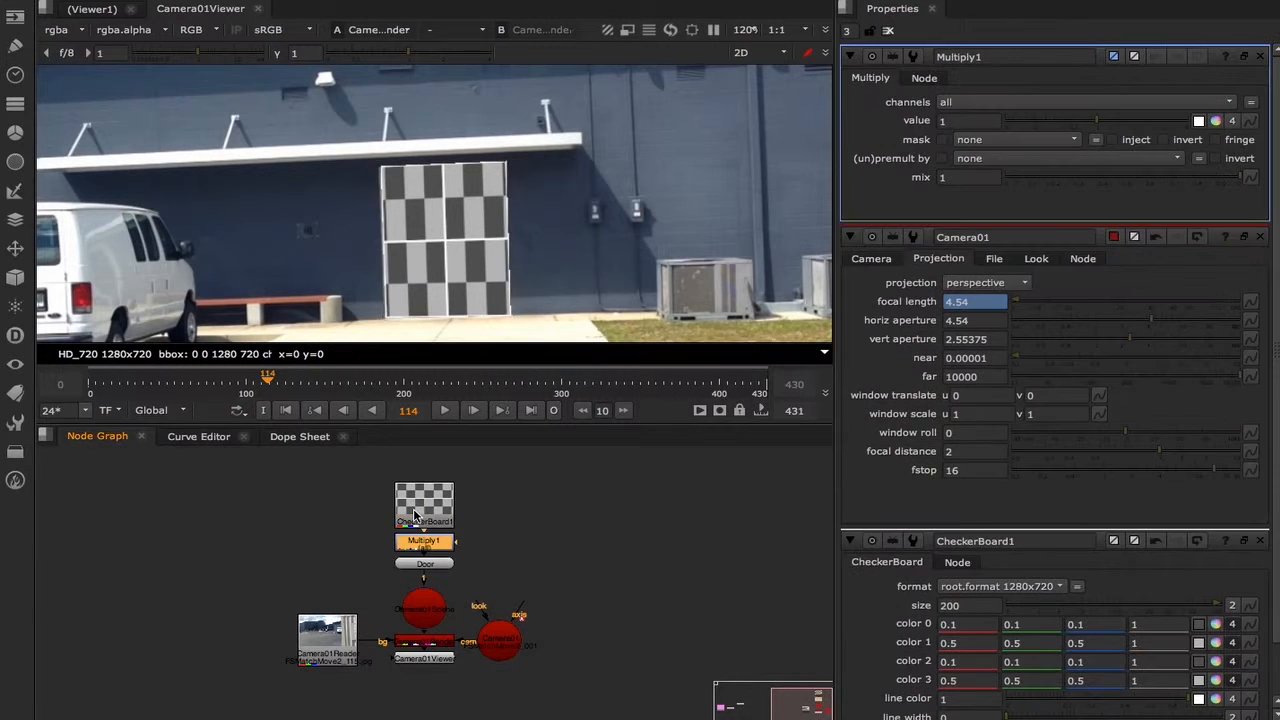
left_click(993, 108)
left_click(988, 167)
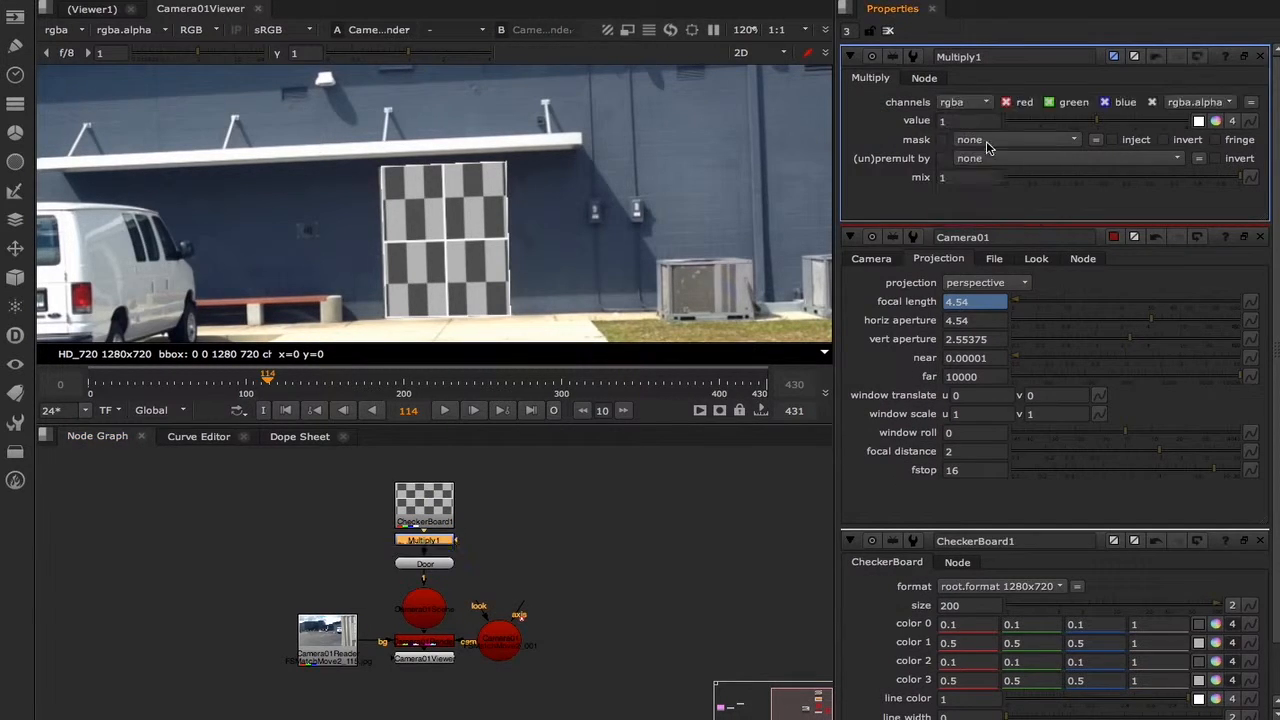
Set the Multiply1 value to 0.2 so the footage shows through the checkerboard.
left_click(963, 120)
type(".2")
key("Return")
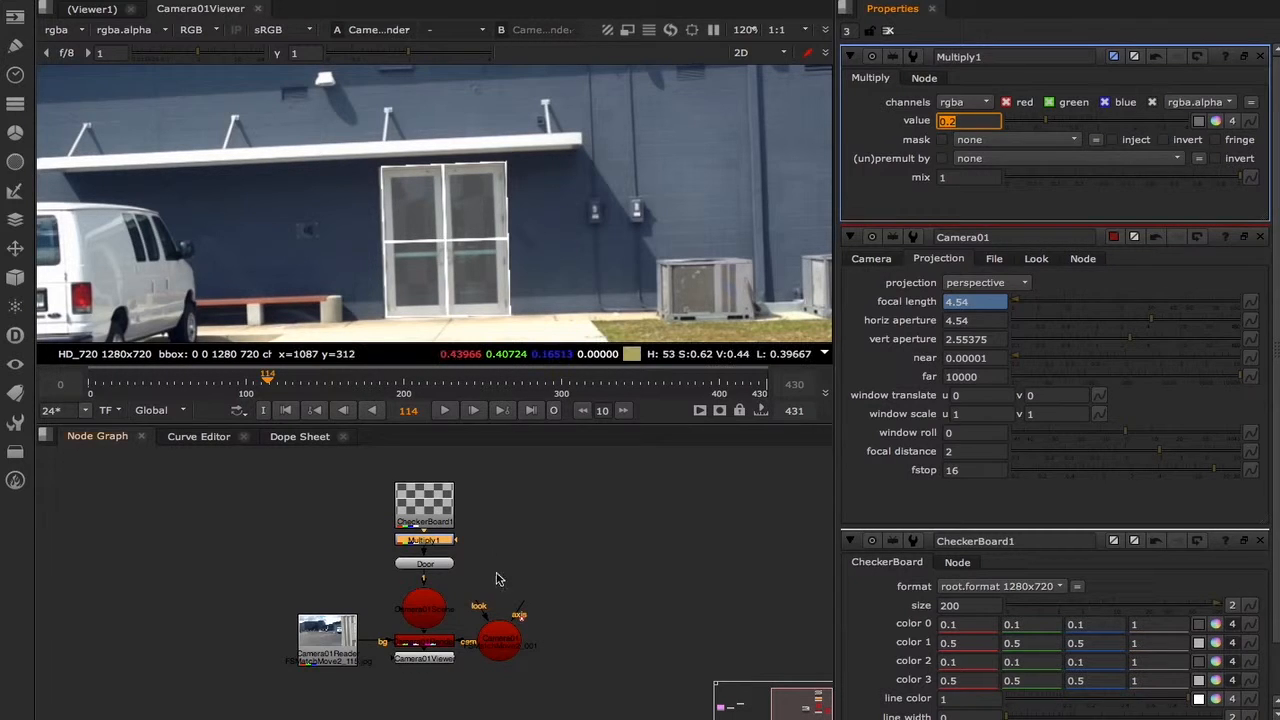
Insert an EditGeo node after the Door cube.
left_click(425, 563)
key("Tab")
type("edi")
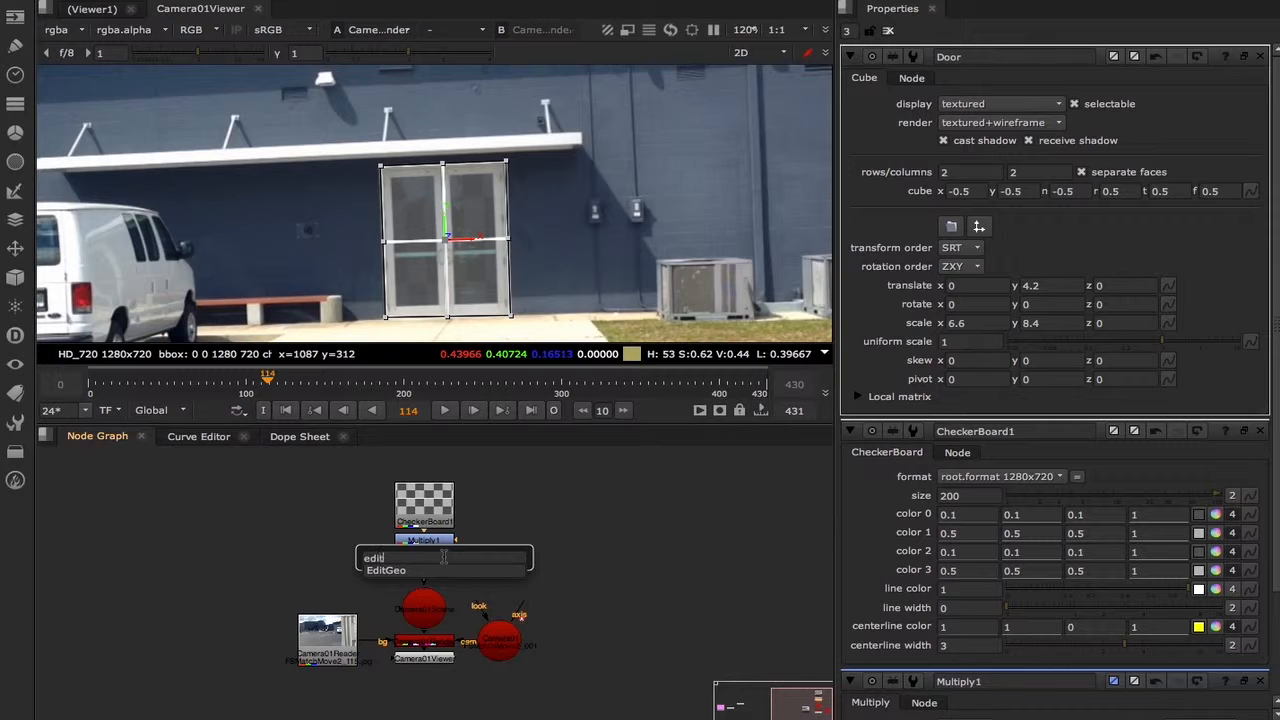
type("t")
key("Return")
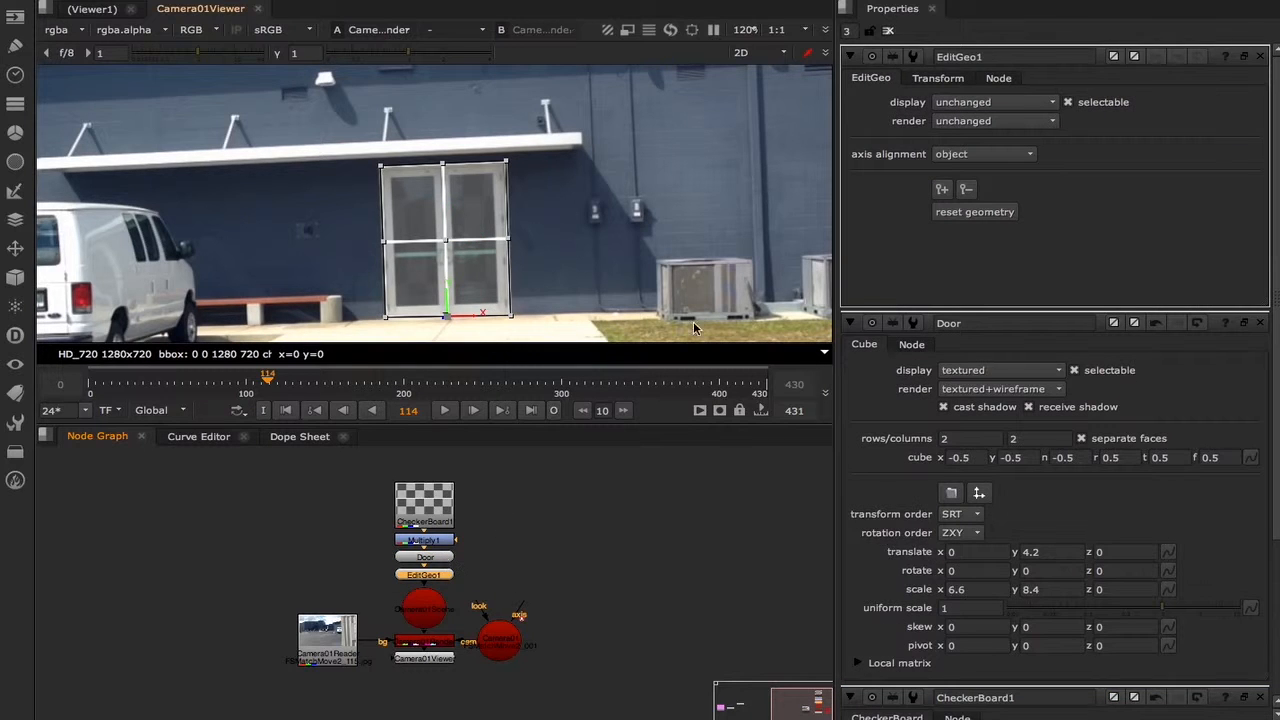
Set a key on EditGeo1's x skew at frame 114 in its transform settings.
left_click(930, 78)
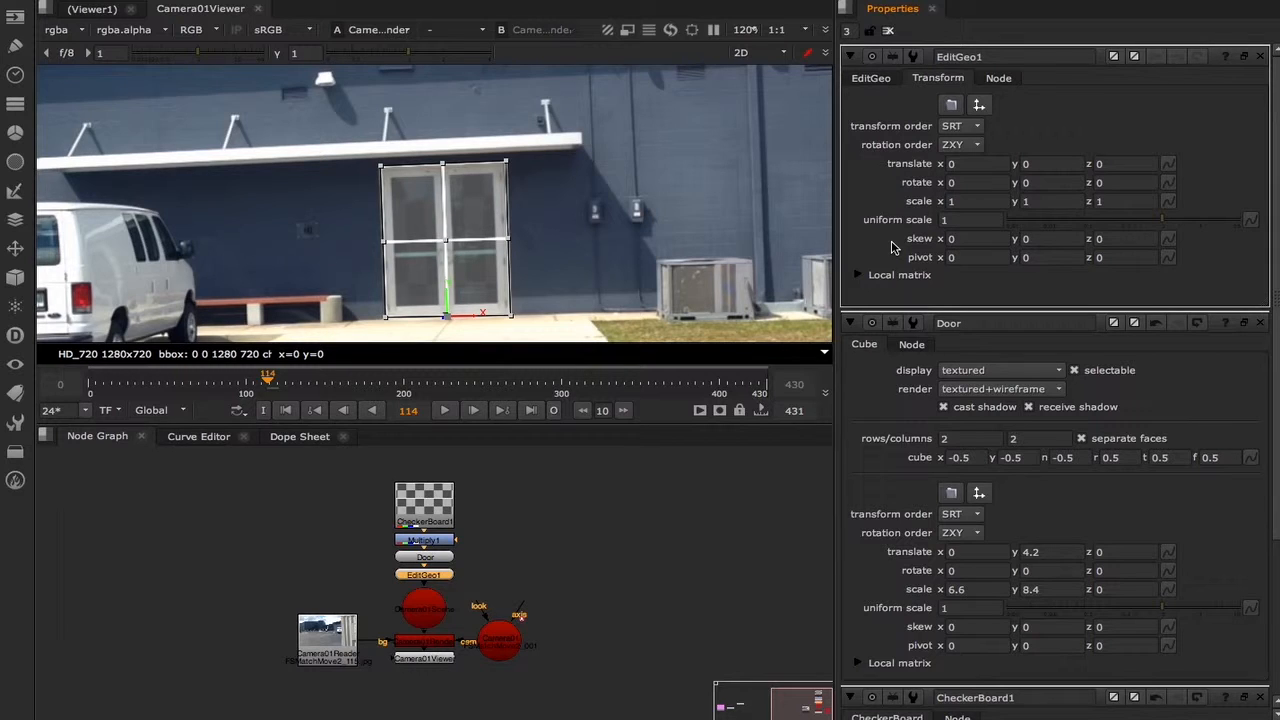
left_click(961, 237)
right_click(961, 237)
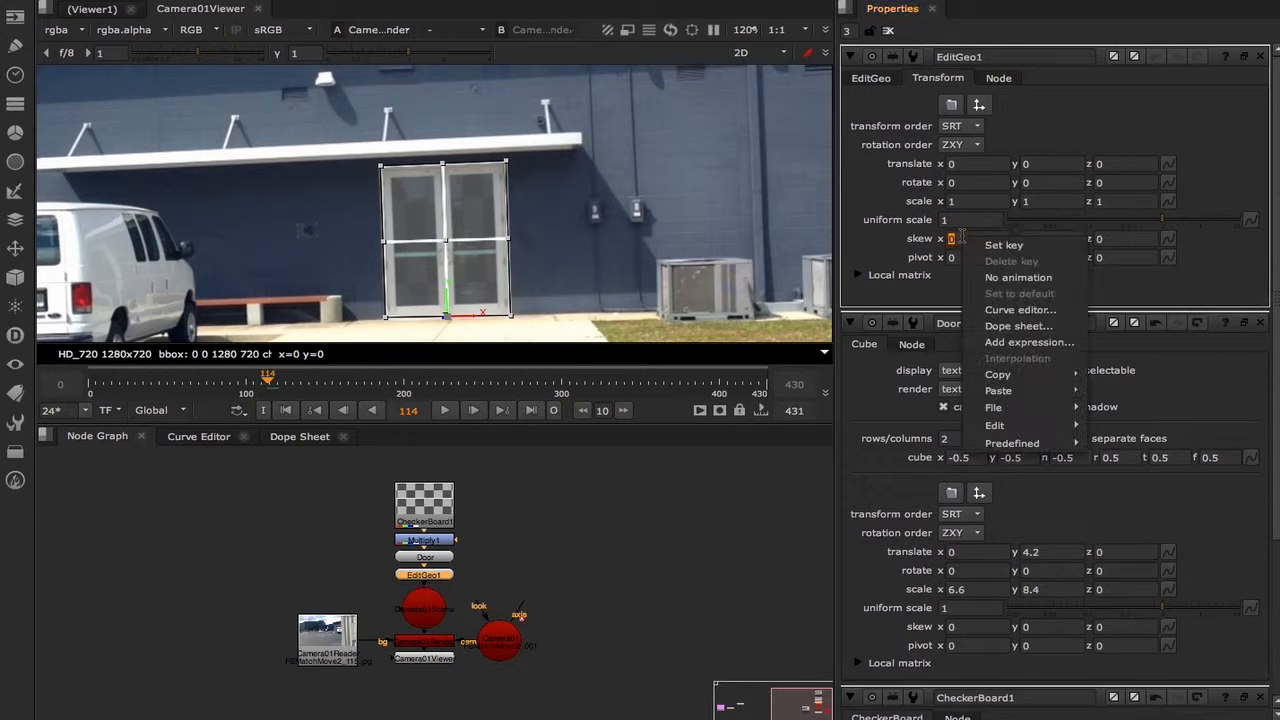
left_click(970, 245)
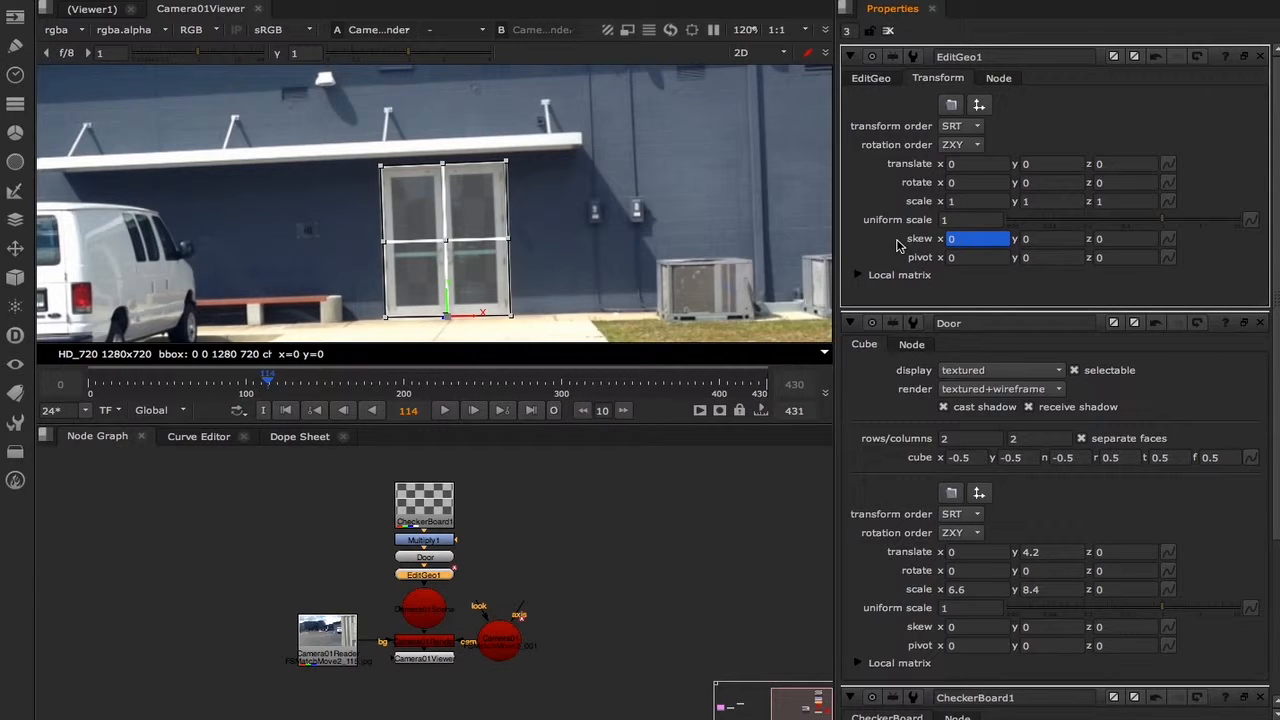
Advance to frame 115 and adjust EditGeo1's x skew to 2.1 to match the door's lean.
key("Right")
left_click(962, 240)
key("Up")
key("Up")
key("Up")
key("Up")
key("Up")
key("Up")
key("Up")
key("Up")
key("Up")
key("Up")
key("Up")
key("Up")
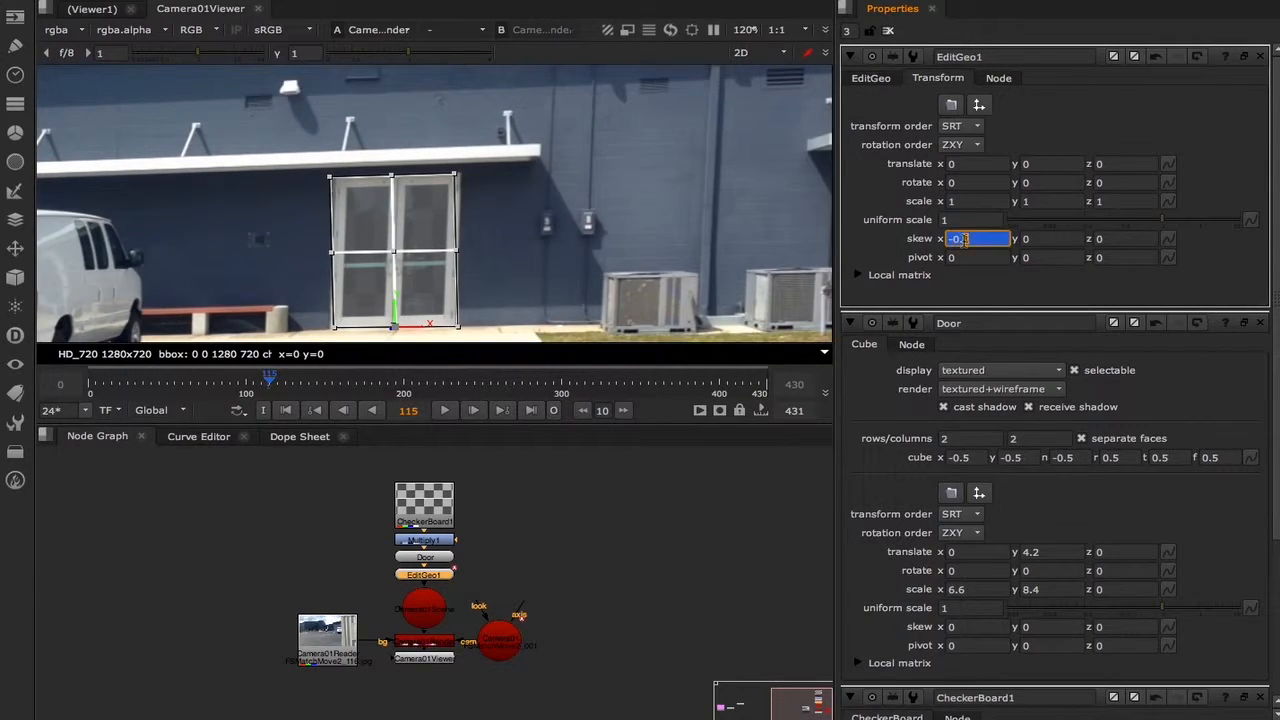
key("Up")
key("Up")
key("Up")
key("Up")
key("Up")
key("Up")
key("Up")
key("Up")
key("Up")
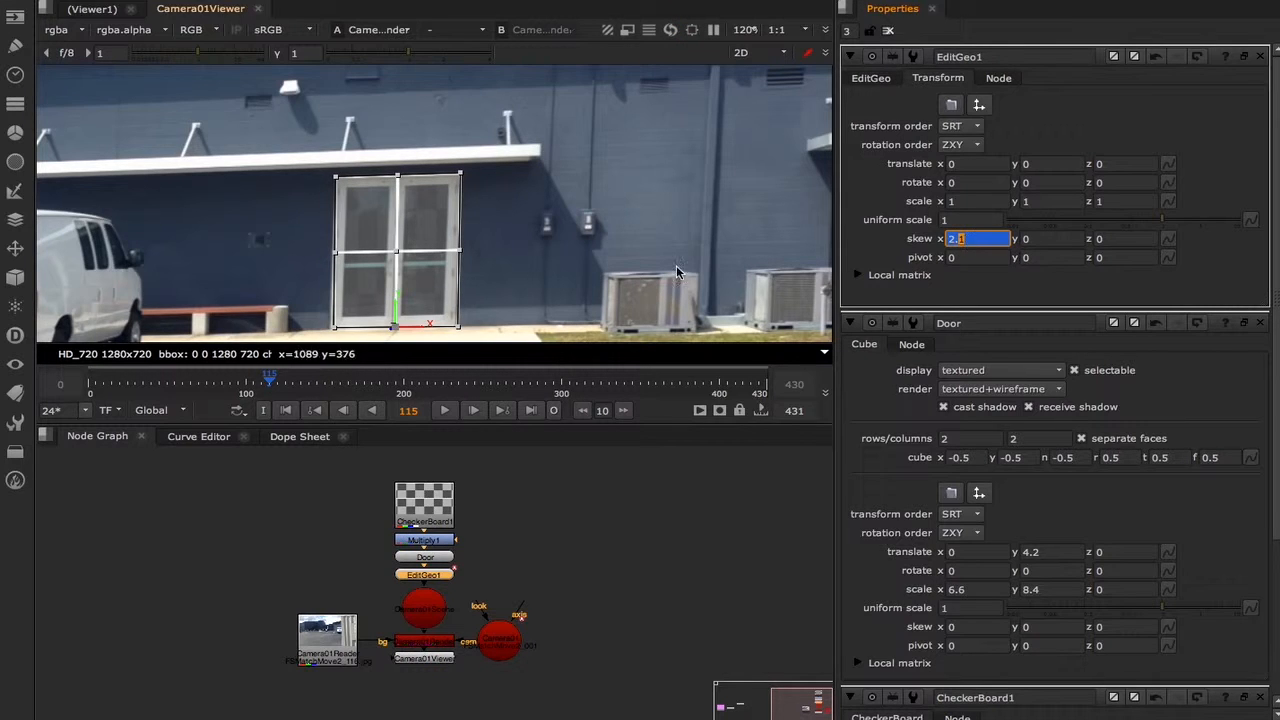
At frame 115, set EditGeo1's x translation to -0.1 and refine its x skew to 2.9.
left_click(968, 165)
key("Down")
key("Down")
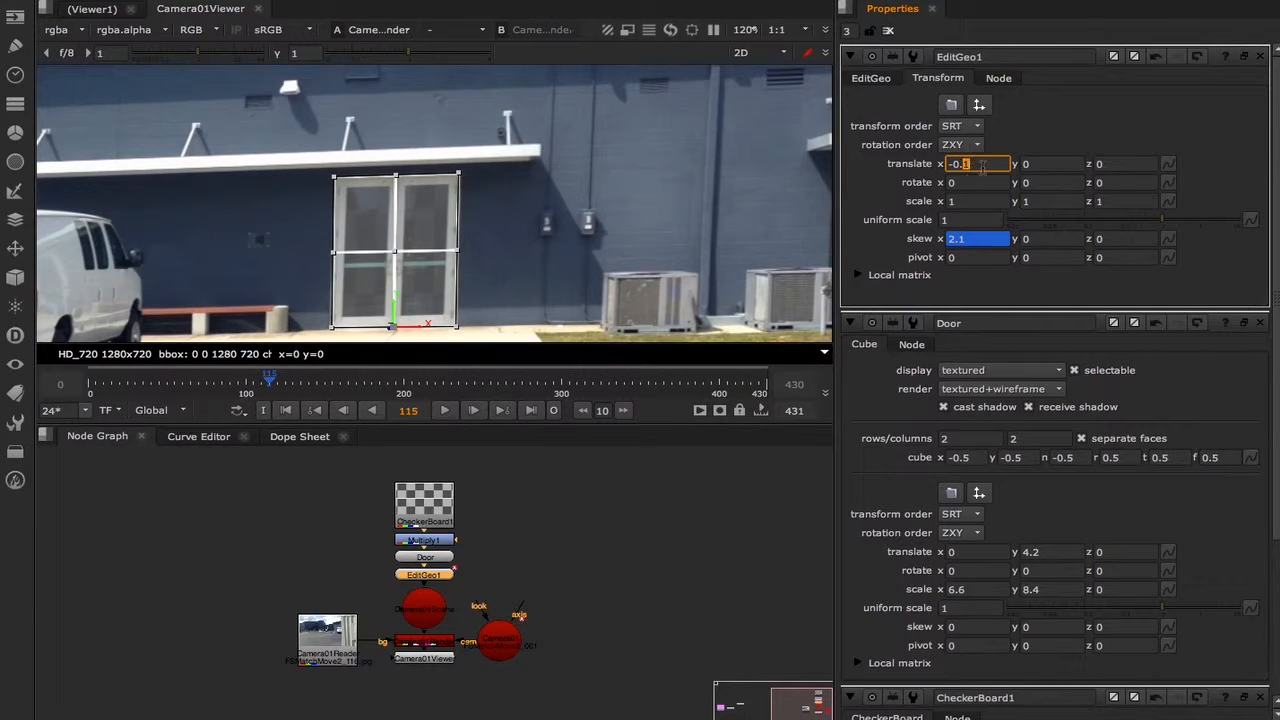
double_click(972, 241)
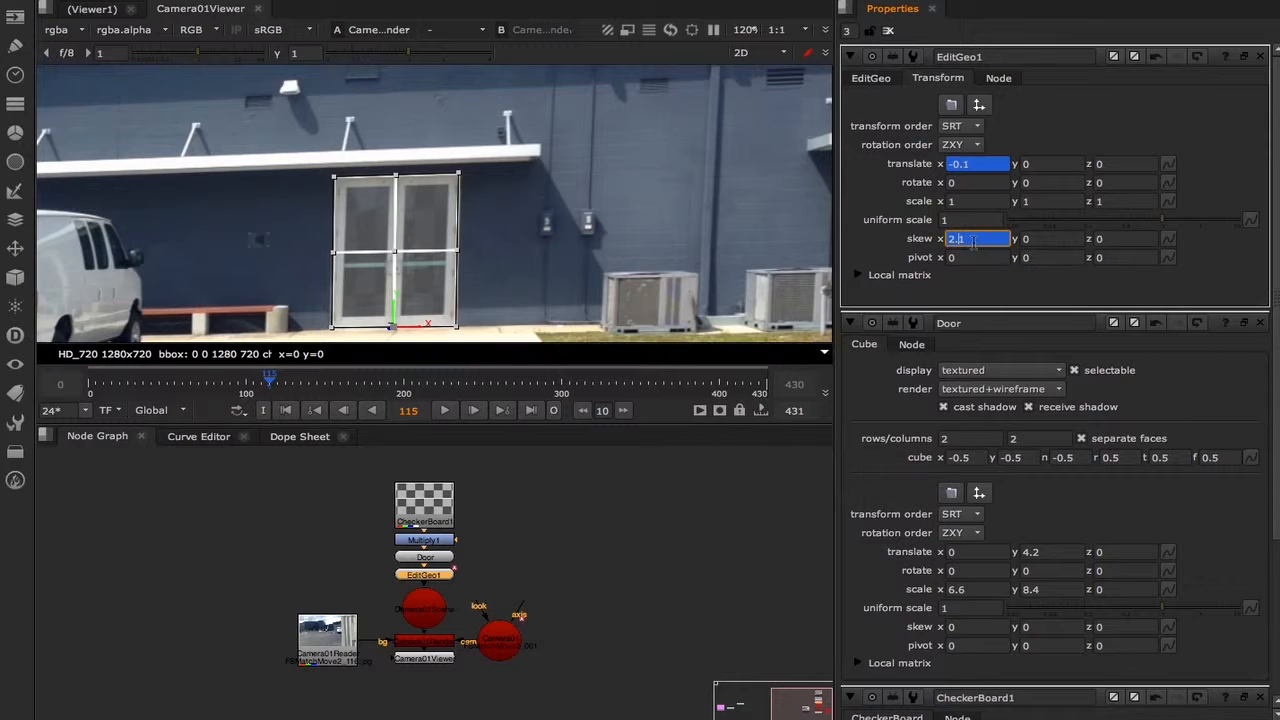
key("Down")
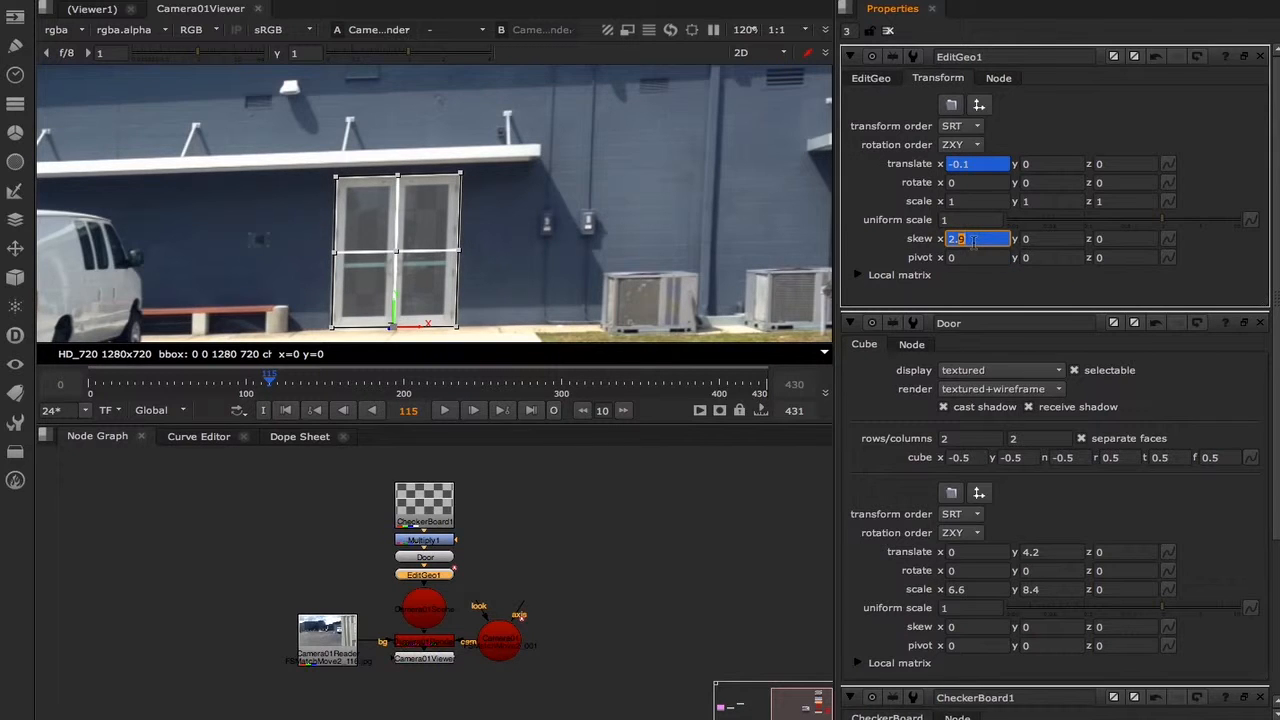
At frame 114, set both the x skew and the x translation of EditGeo1 to 0.
type("0")
double_click(972, 165)
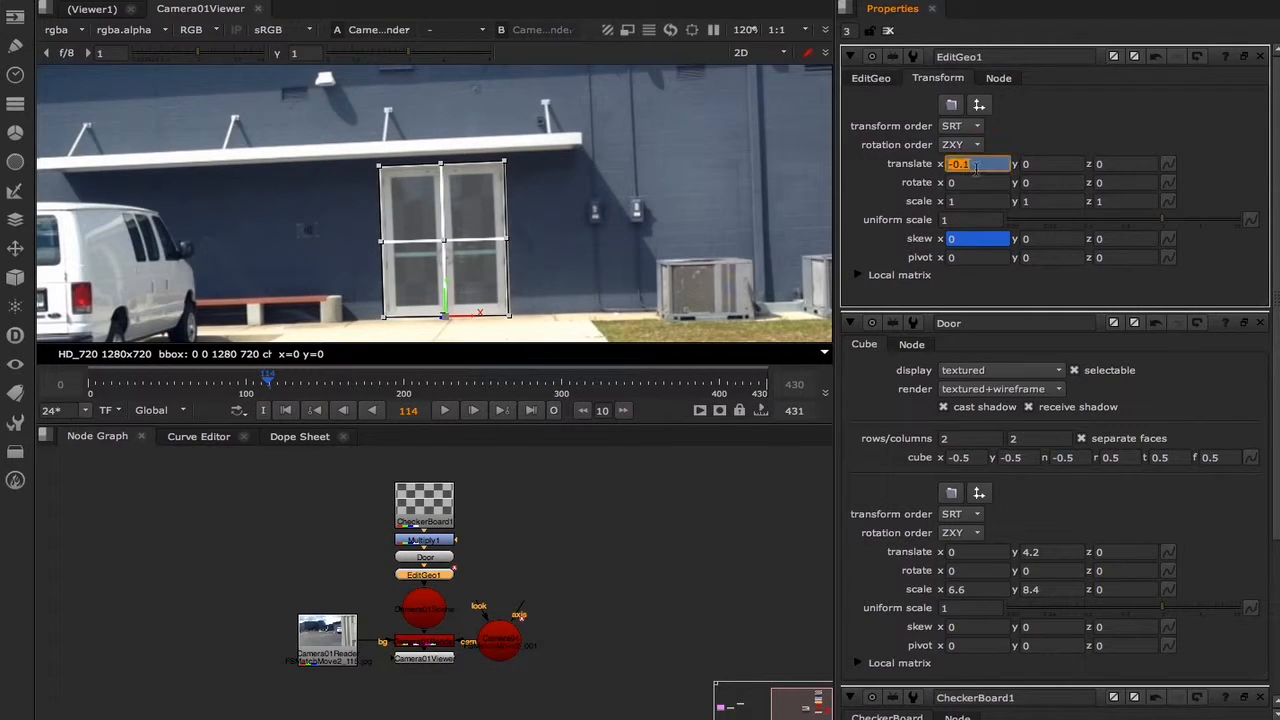
type("0")
left_click(881, 198)
Step back and forth around frames 114 to 116 to examine how the skewed box fits the door.
key("Right")
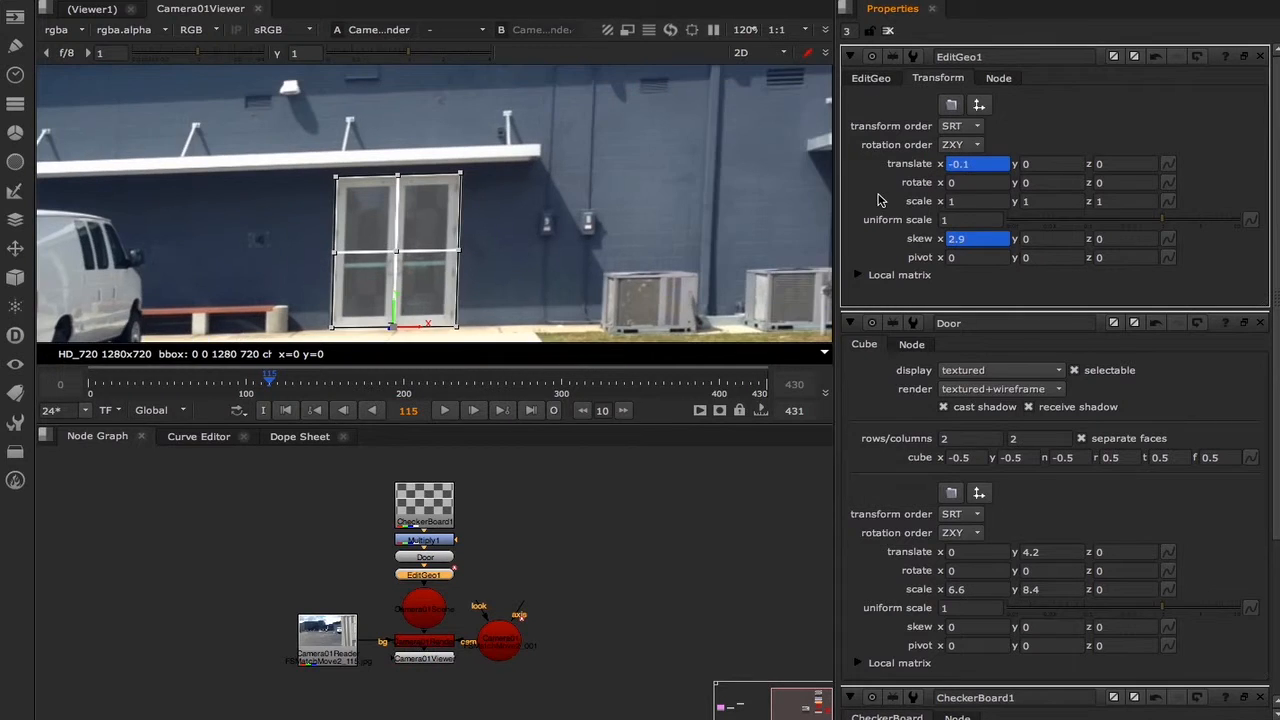
key("Left")
key("Right")
key("Left")
key("Right")
key("Right")
key("Left")
key("Right")
key("Left")
key("Right")
At frame 116, set EditGeo1's x translation to 0 and edit its x skew.
double_click(982, 164)
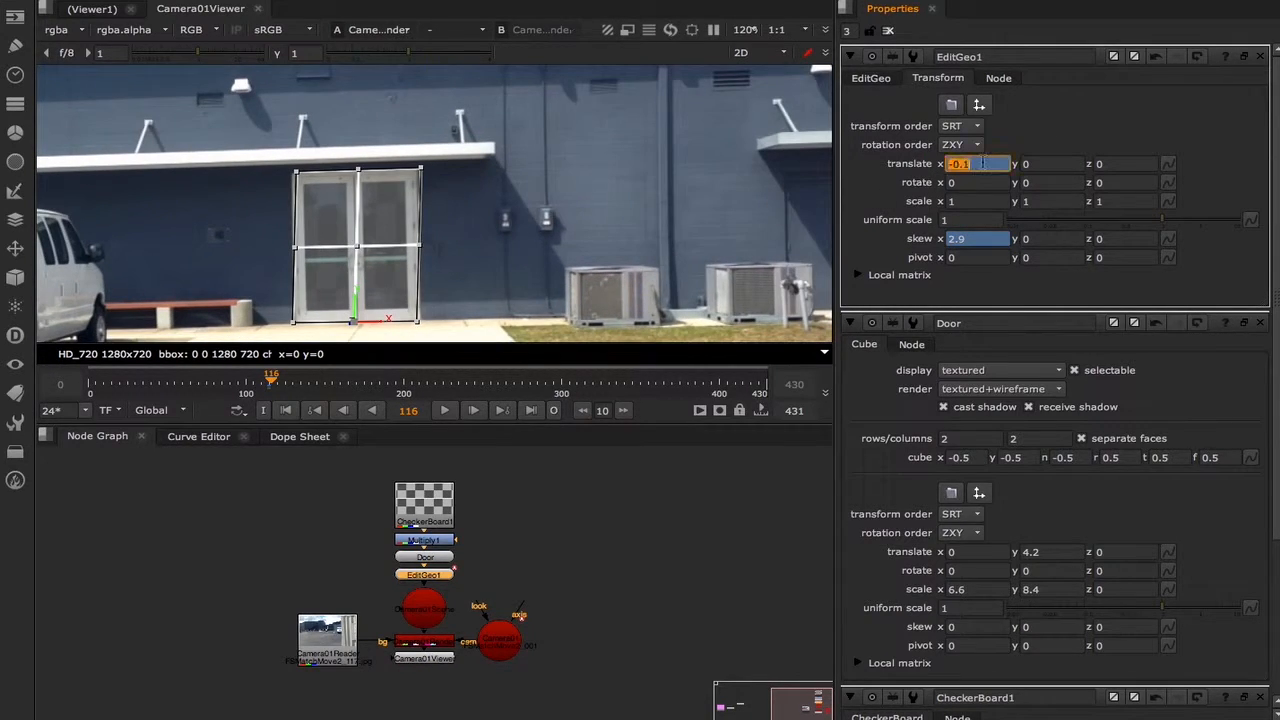
type("0")
key("Return")
double_click(968, 240)
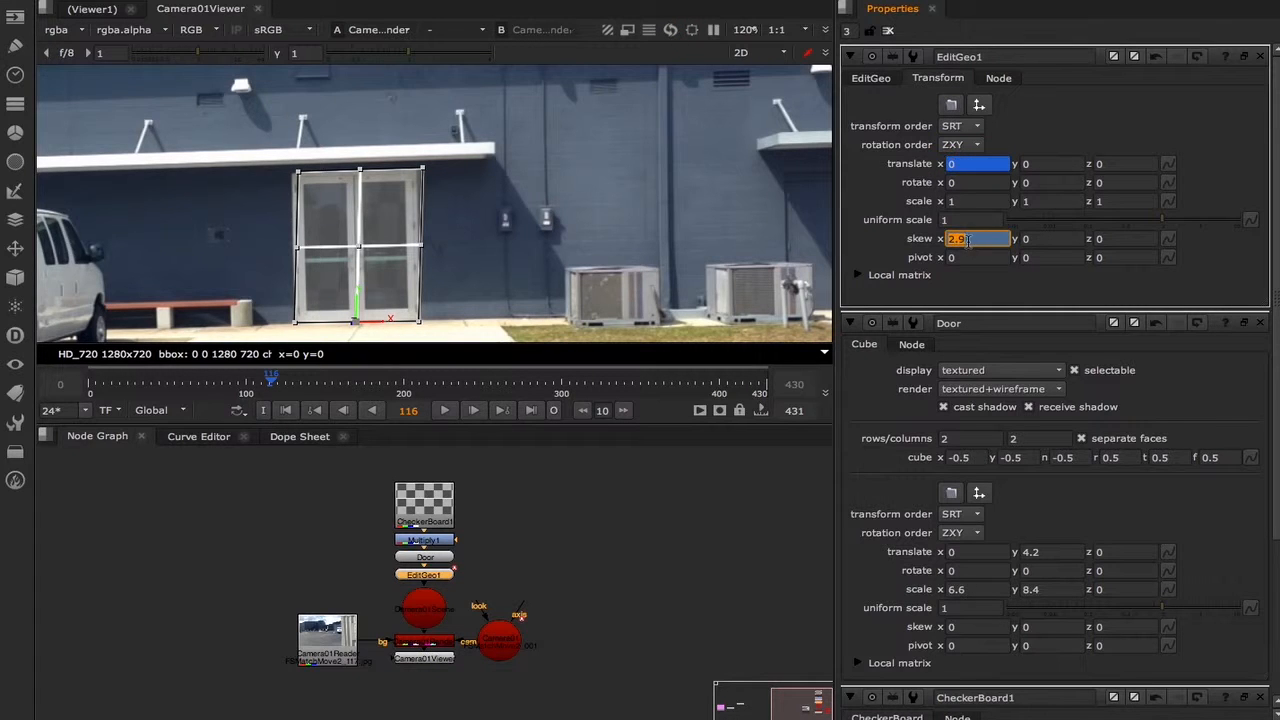
key("Return")
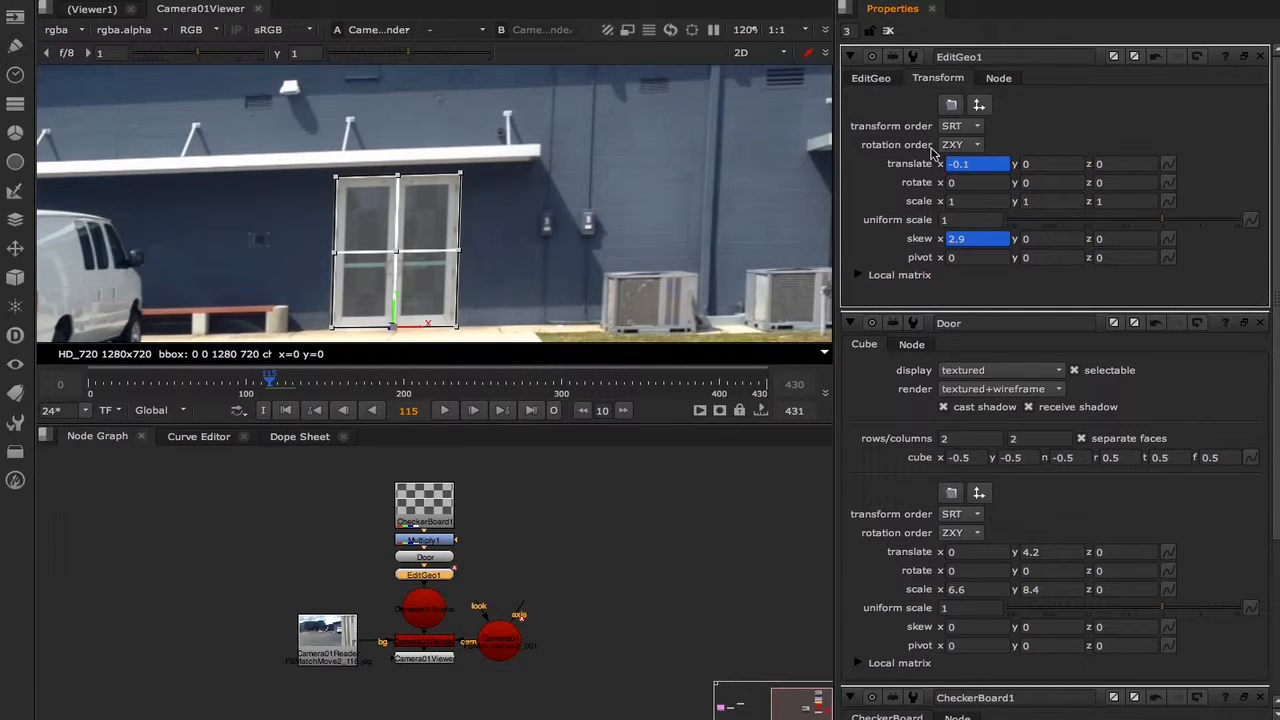
Close all node properties, move the Camera01Viewer node down and insert a Write node after the render node.
left_click(888, 31)
middle_click_drag(432, 662, 473, 618)
left_click_drag(473, 618, 472, 692)
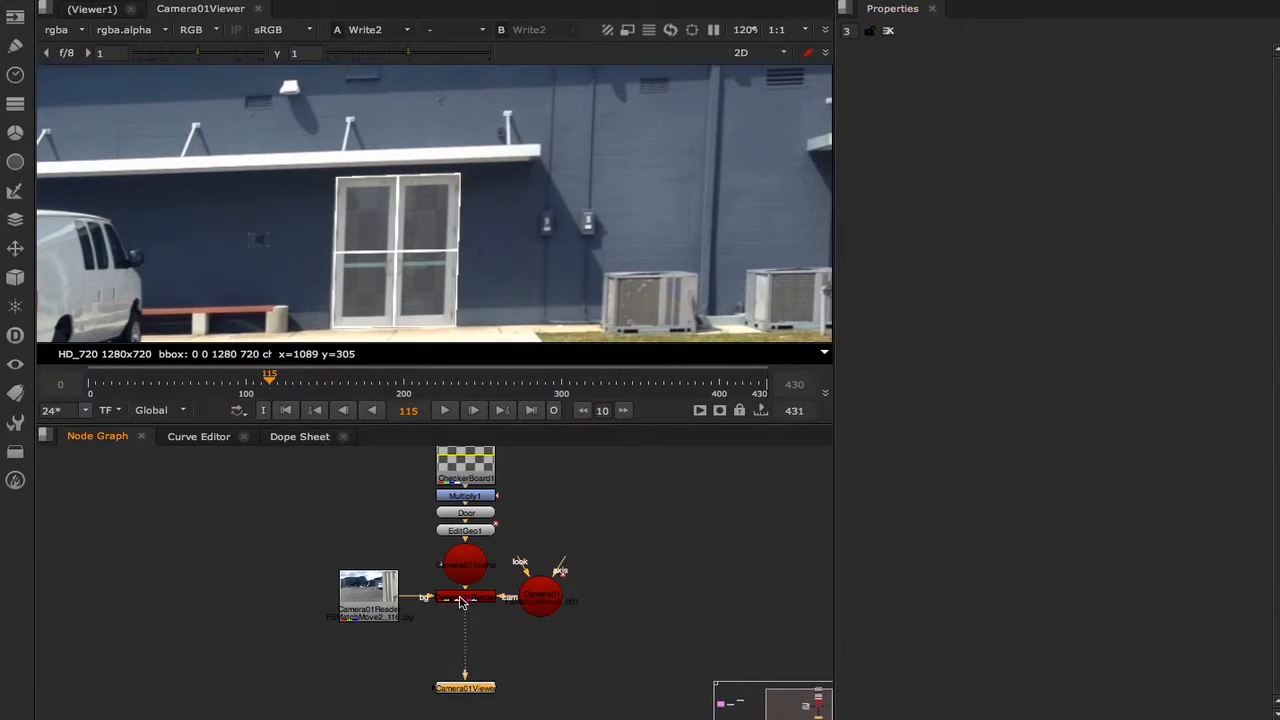
left_click(463, 600)
key("w")
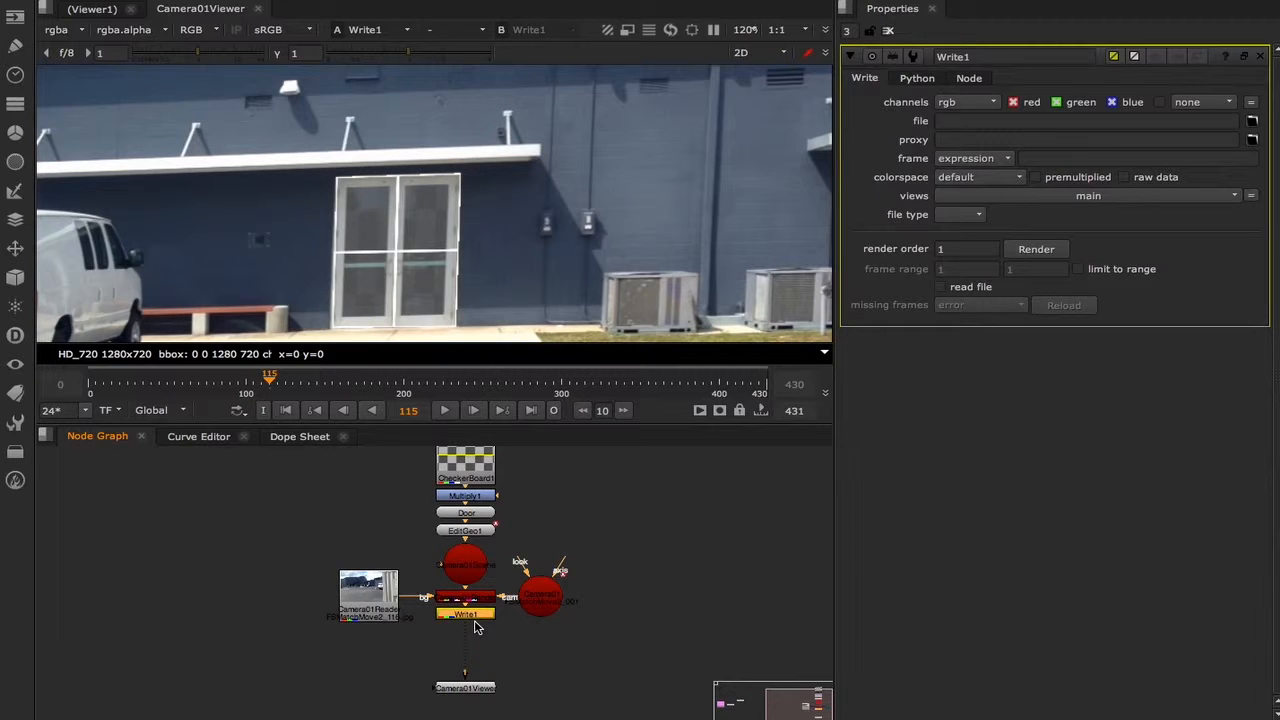
Set the Multiply1 value to 1 to make the checkerboard fully opaque.
double_click(476, 496)
left_click(985, 120)
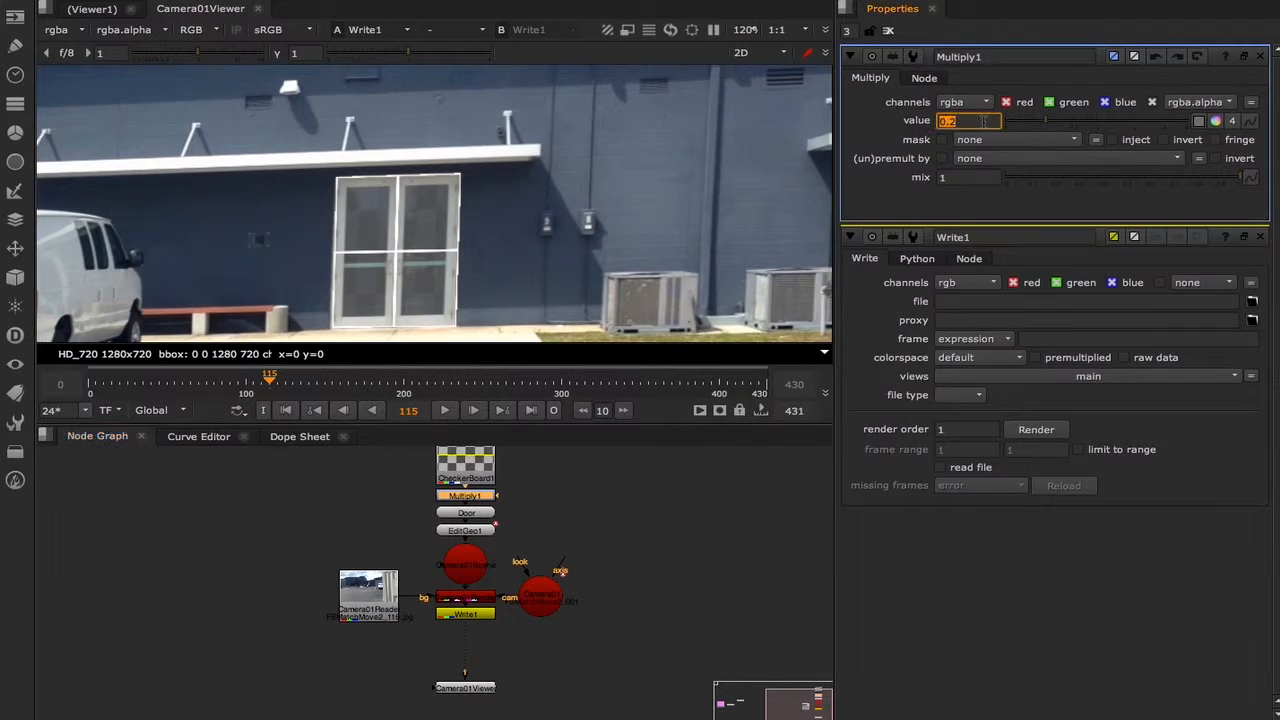
type("1")
key("Return")
Disable the Camera01Reader background footage and set the Write1 channels to rgba.
left_click(380, 592)
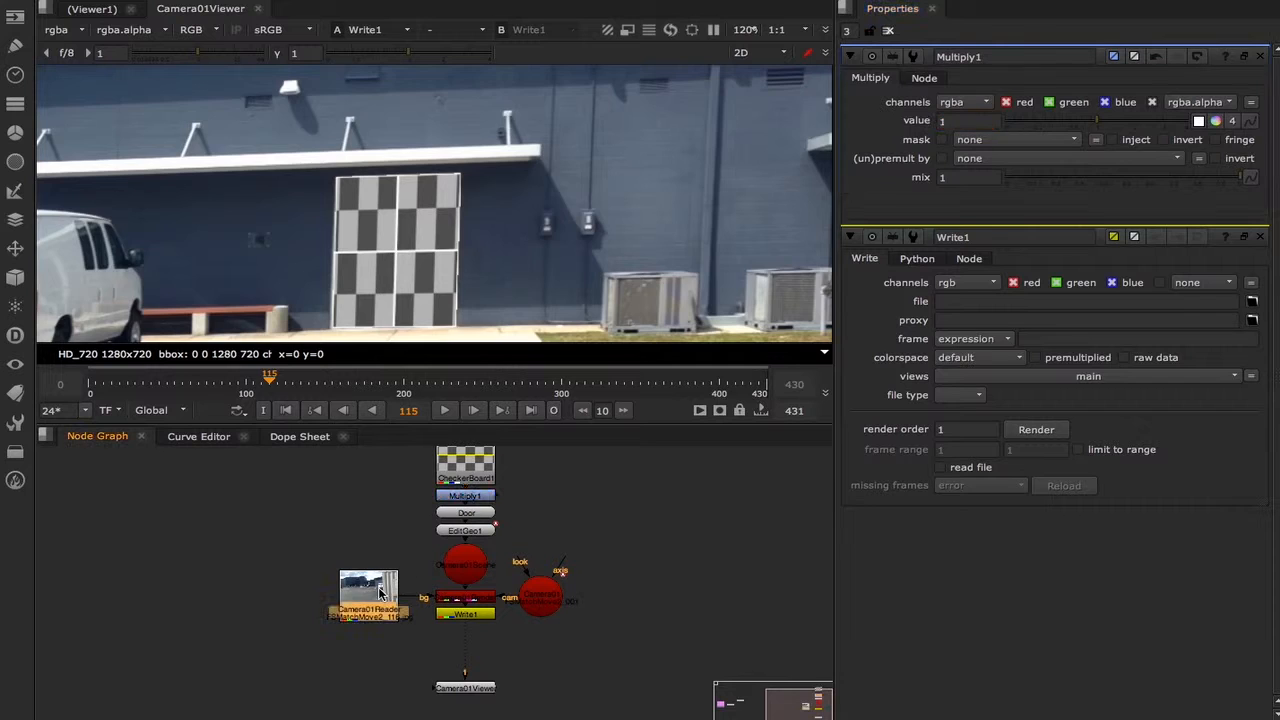
key("d")
double_click(482, 614)
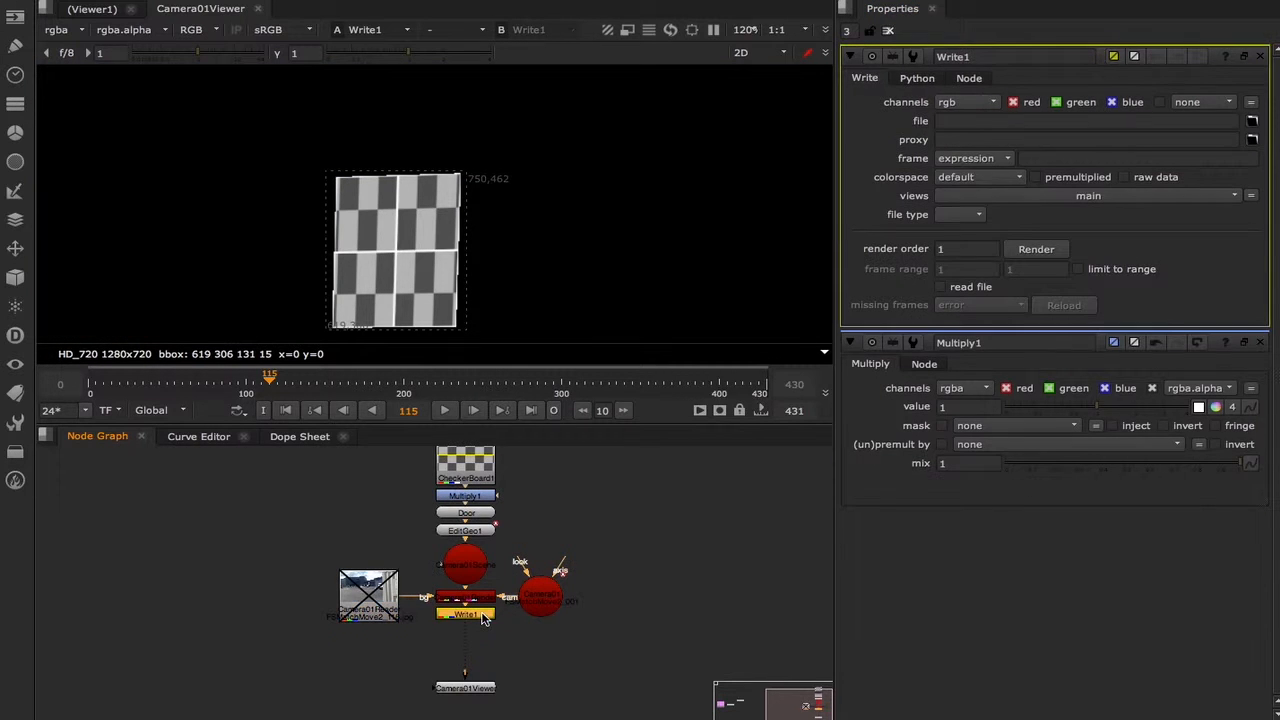
left_click(990, 105)
left_click(955, 168)
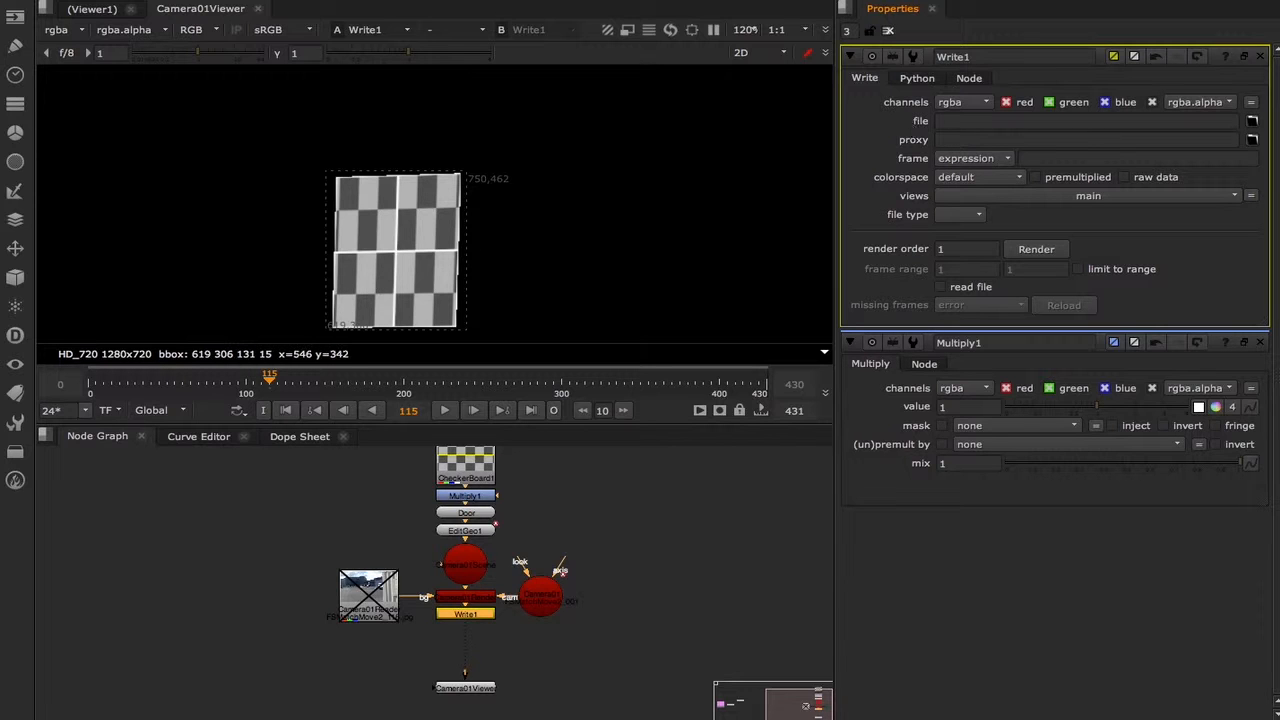
Bring in the rendered door PNG sequence, merge it over Camera01Reader and enable the background footage again.
left_click_drag(40, 620, 223, 668)
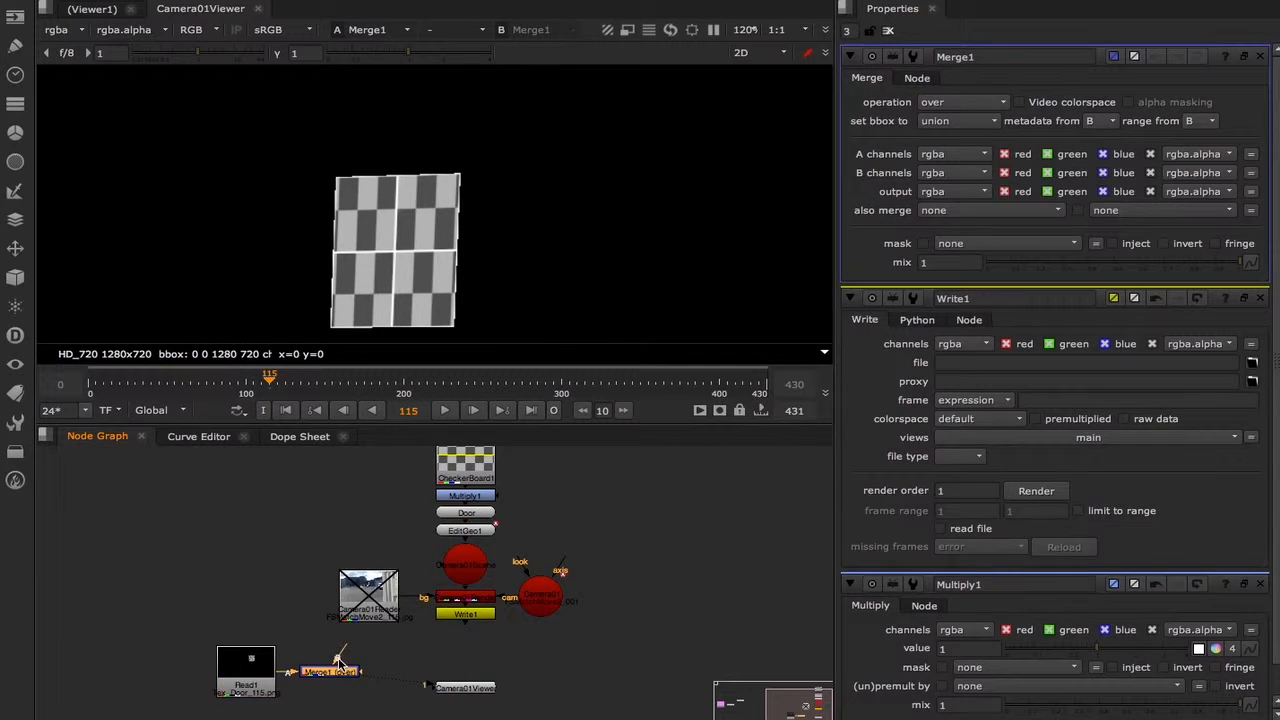
left_click_drag(339, 660, 360, 614)
left_click_drag(337, 670, 376, 670)
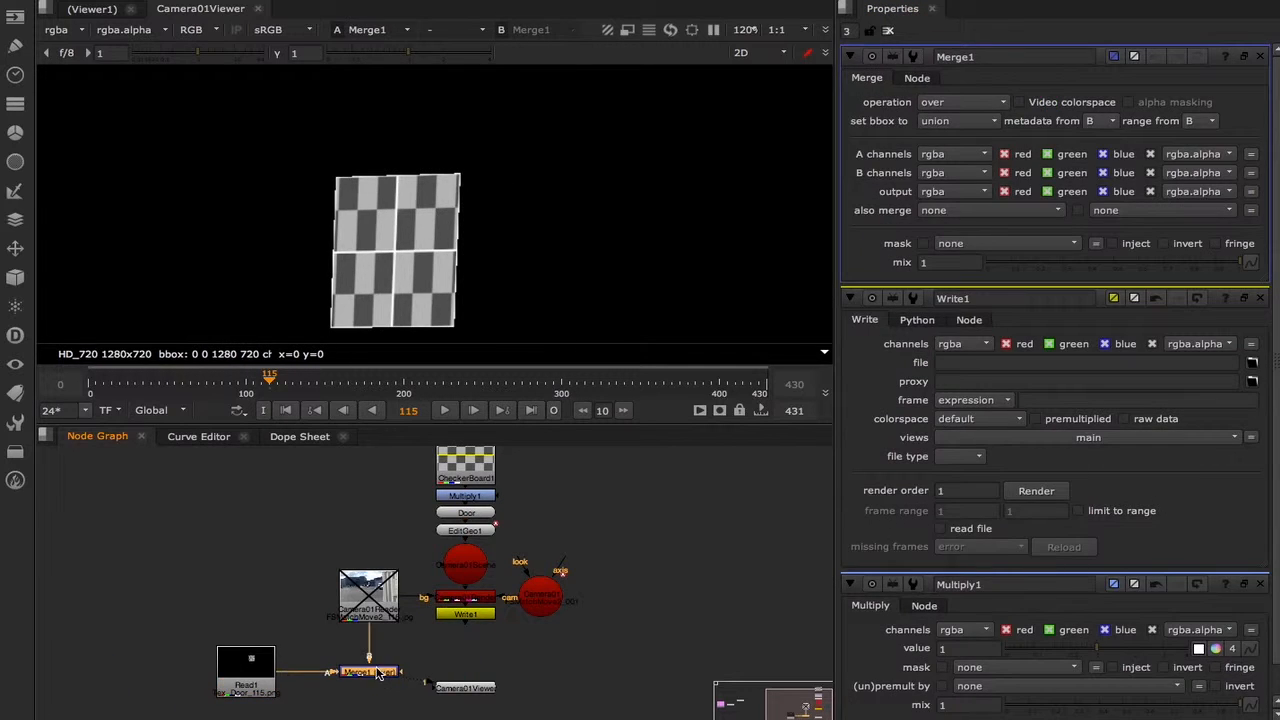
left_click(377, 655)
left_click(373, 606)
key("d")
Insert a Multiply node between Read1 and Merge1 and align both nodes beside the merge.
left_click(251, 668)
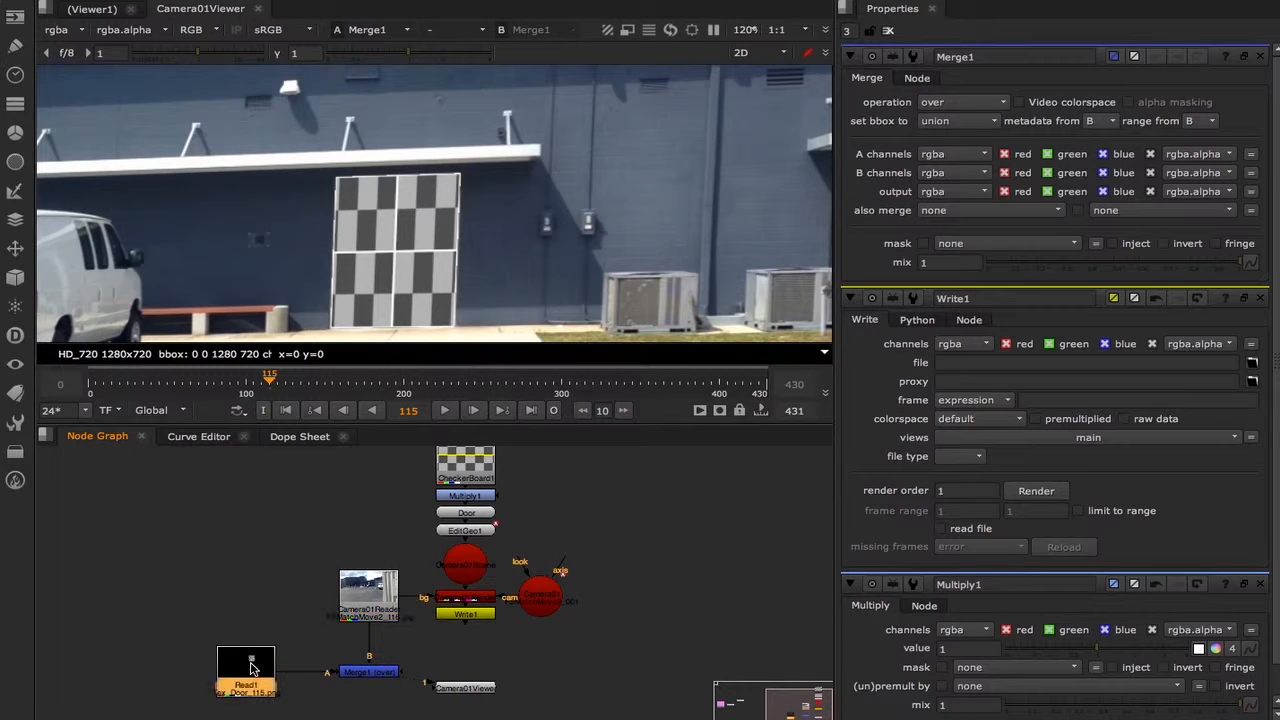
key("Tab")
type("mul")
key("Return")
left_click_drag(251, 668, 262, 638)
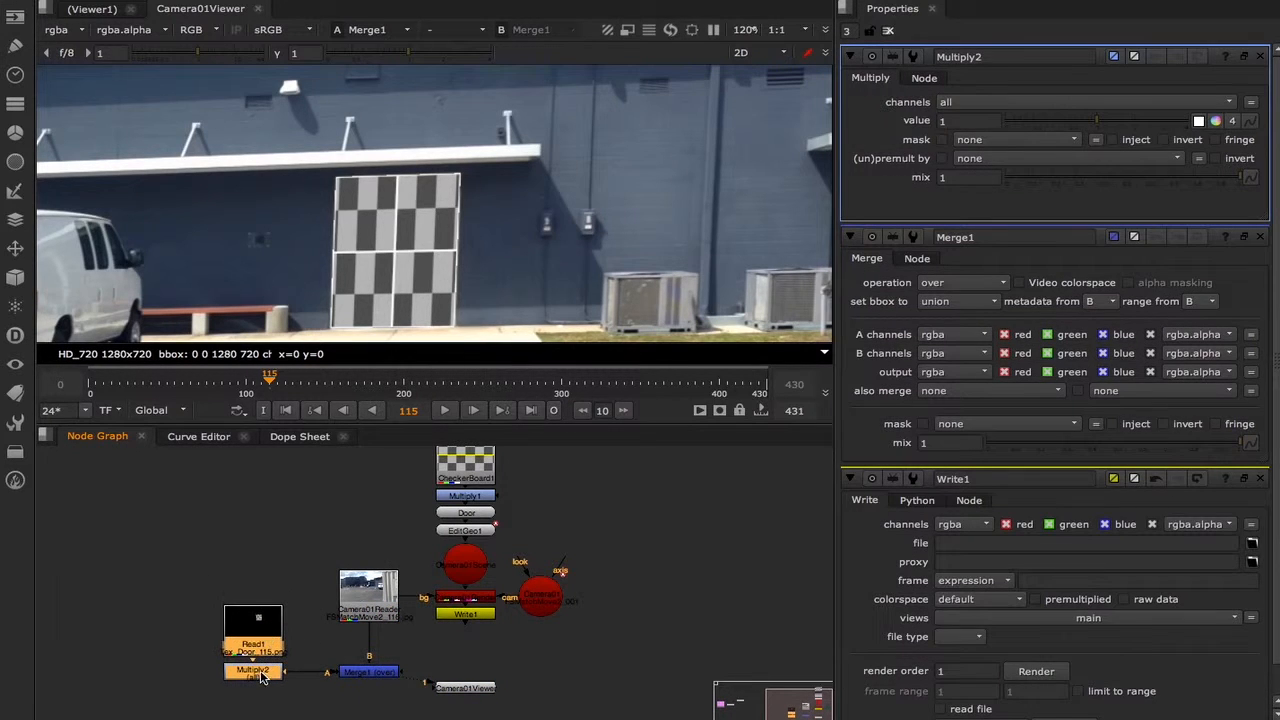
Set the Multiply2 channels to rgba and its value to 0.5.
left_click(1045, 103)
left_click(990, 166)
left_click(975, 122)
type("0.5")
key("Return")
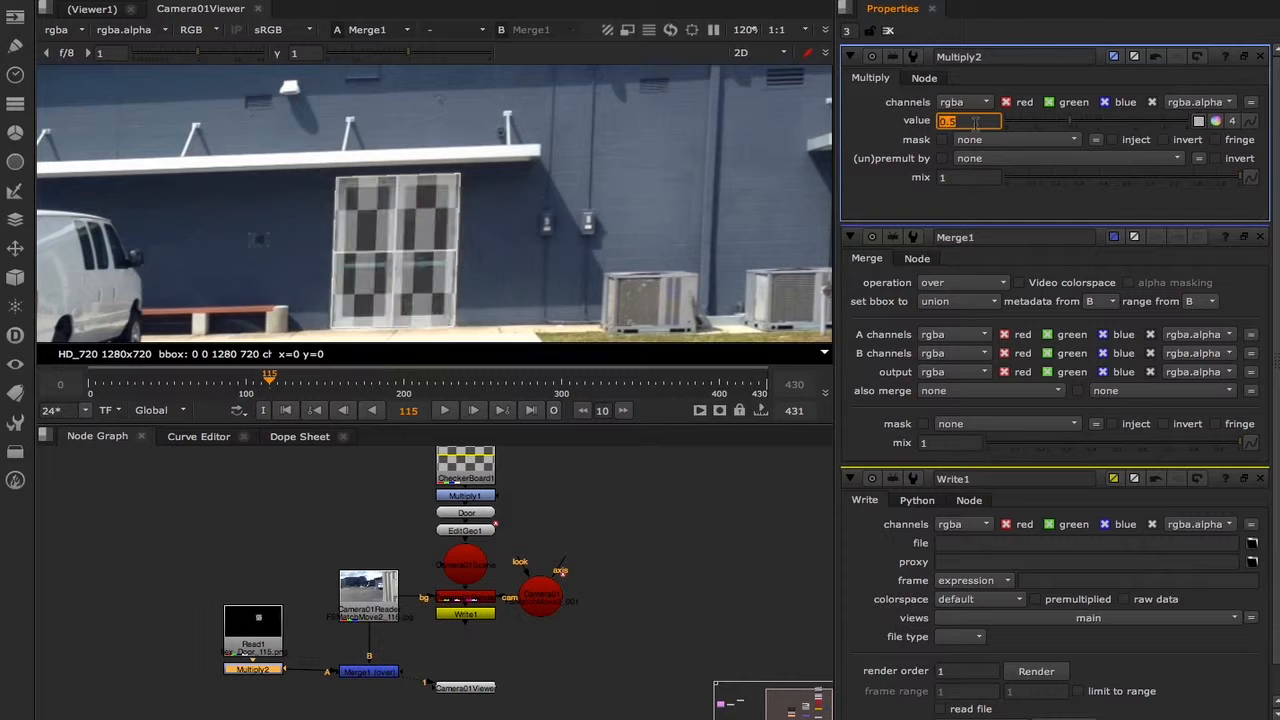
Add a Write node after Merge1.
left_click(366, 672)
key("w")
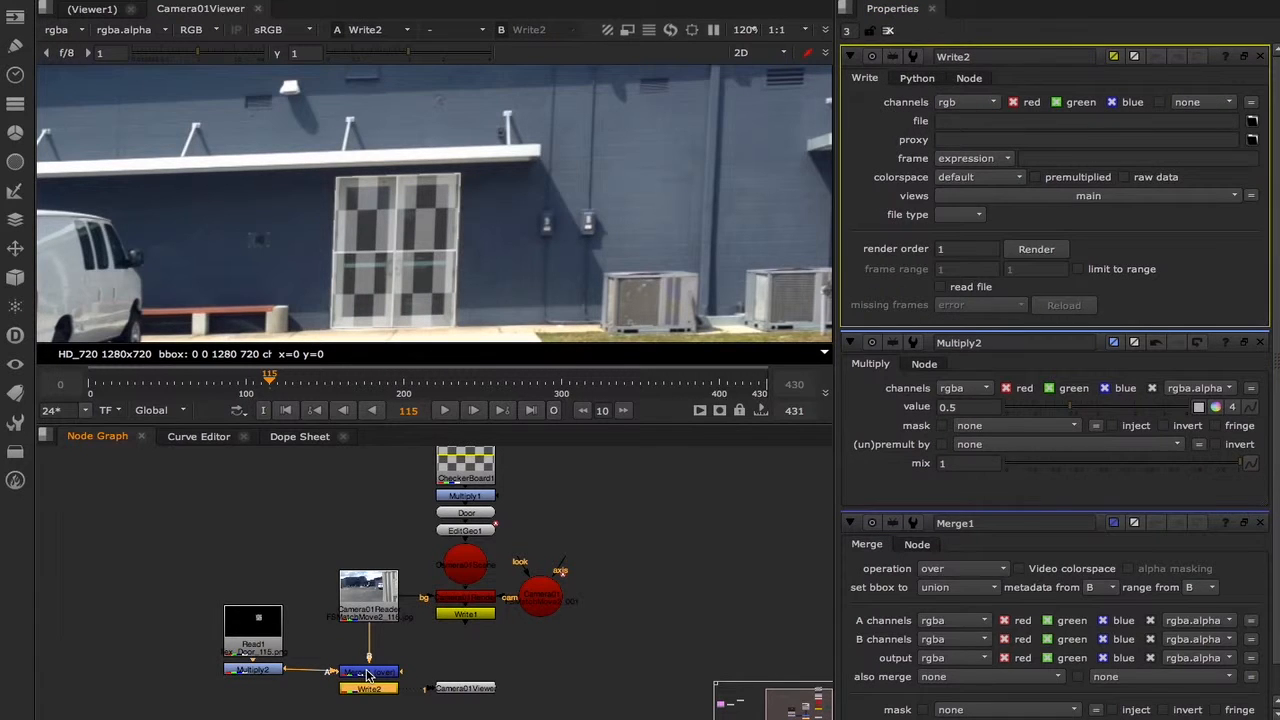